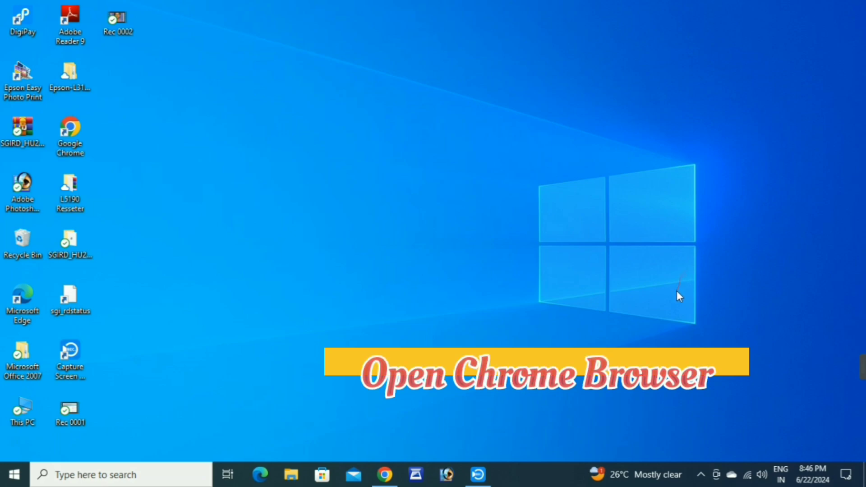
Step: Search Google for 'hsrp' in Chrome and scroll through the results
click(385, 473)
click(403, 277)
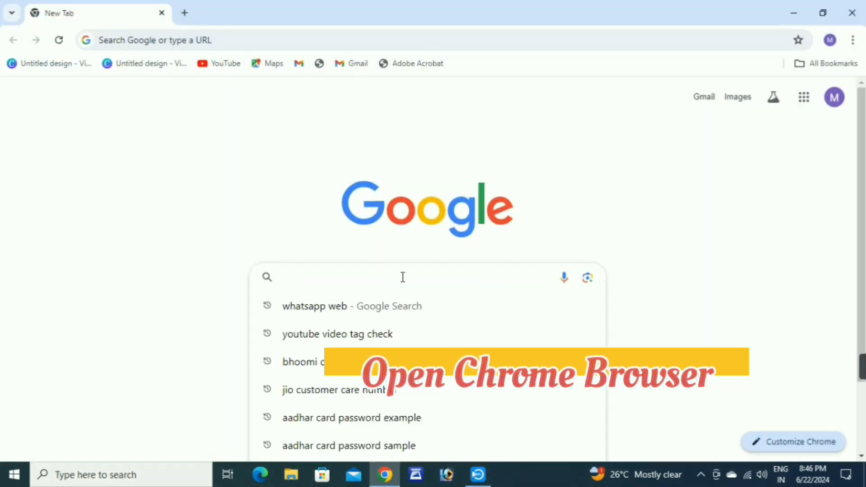
text(hsr)
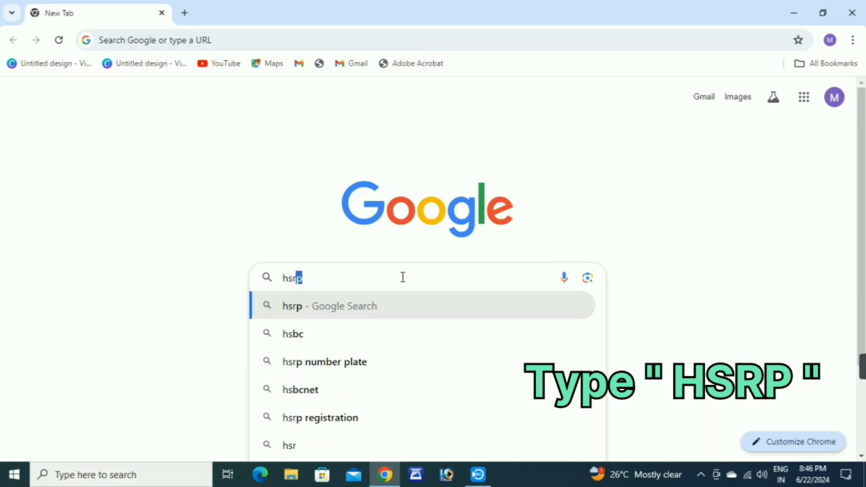
text(p)
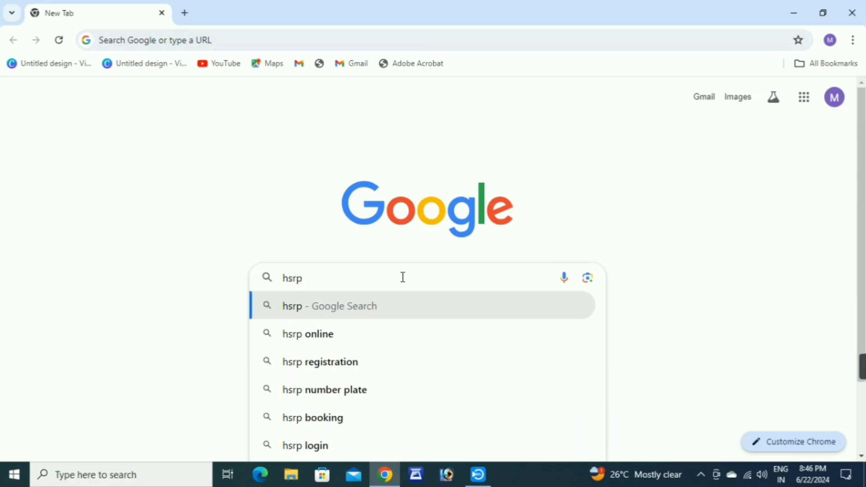
key(Return)
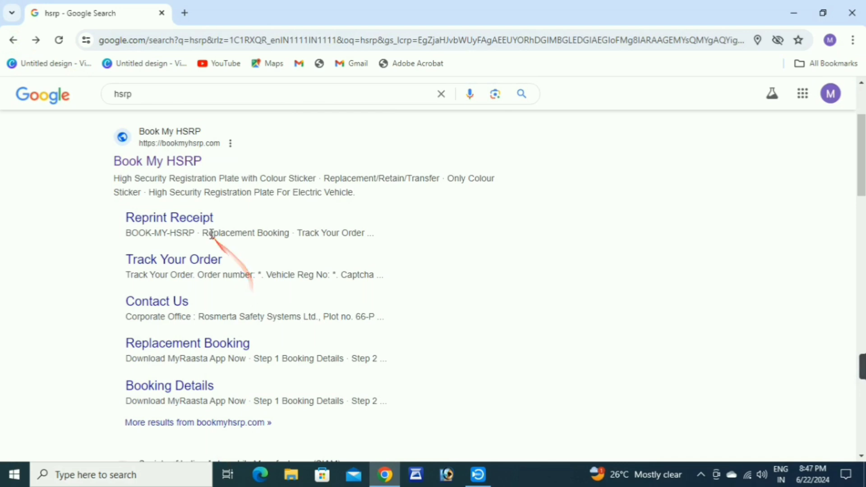
scroll(212, 241, down, 4)
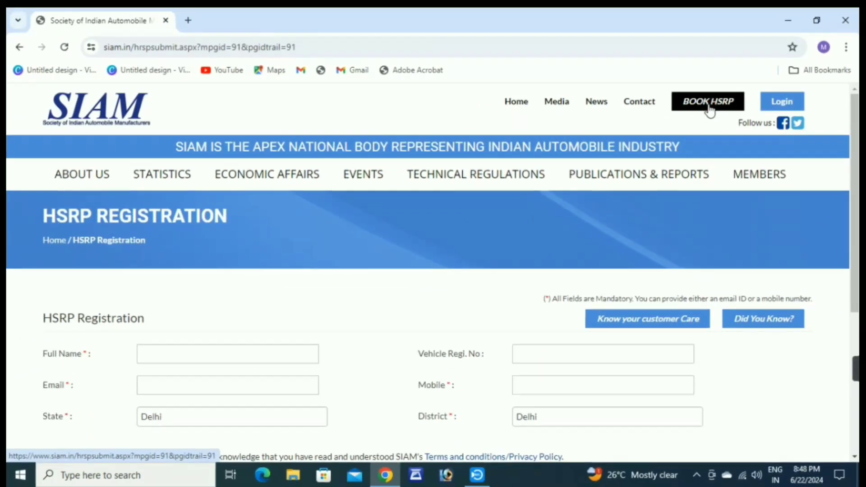
Step: On SIAM's HSRP registration page, enter the applicant's full name and vehicle registration number
click(689, 109)
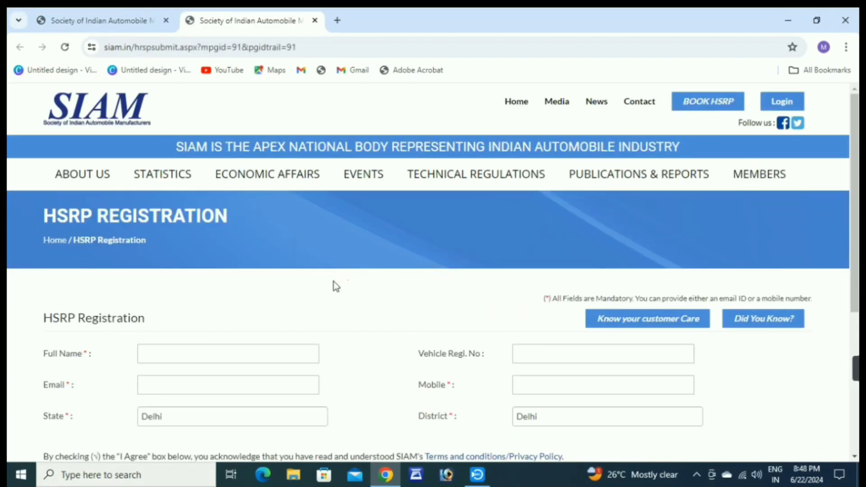
click(186, 350)
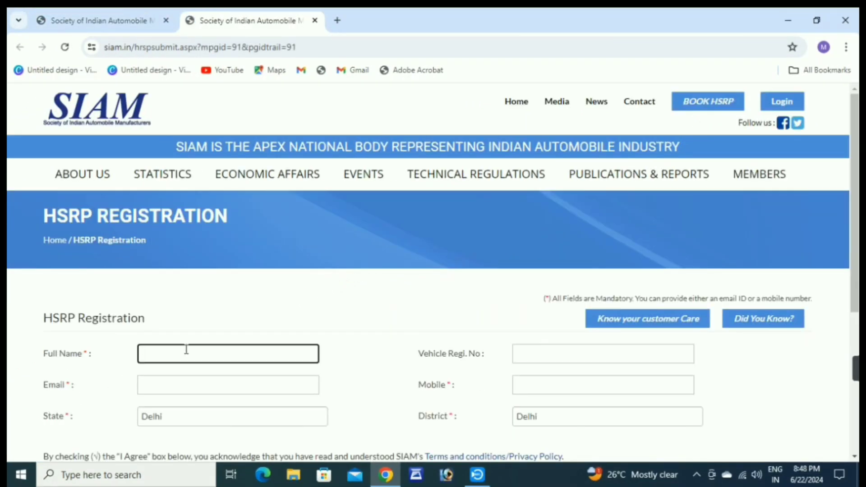
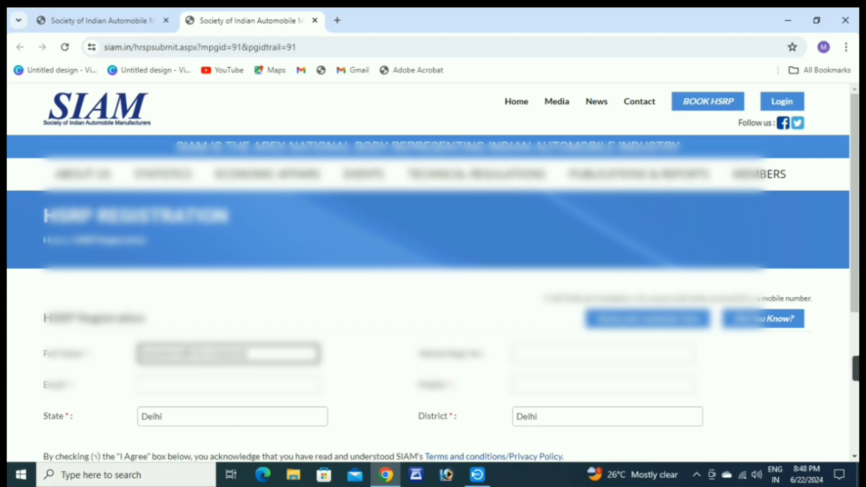
click(546, 360)
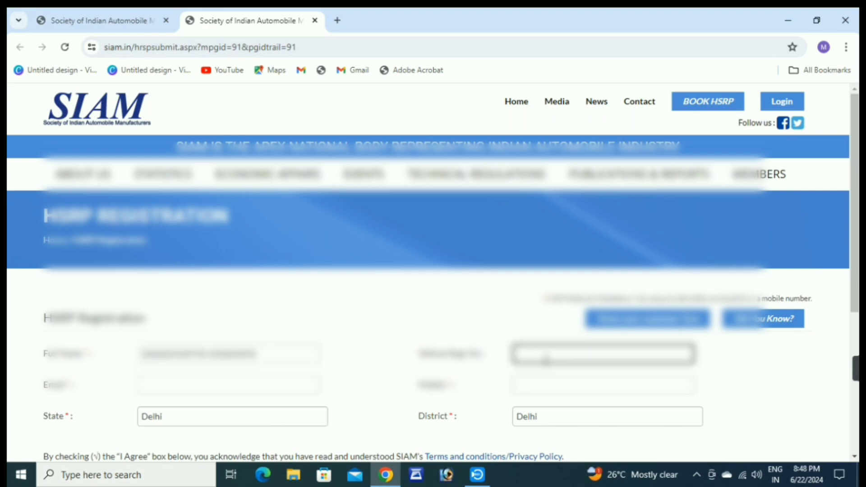
text(DL1CA)
text(1234)
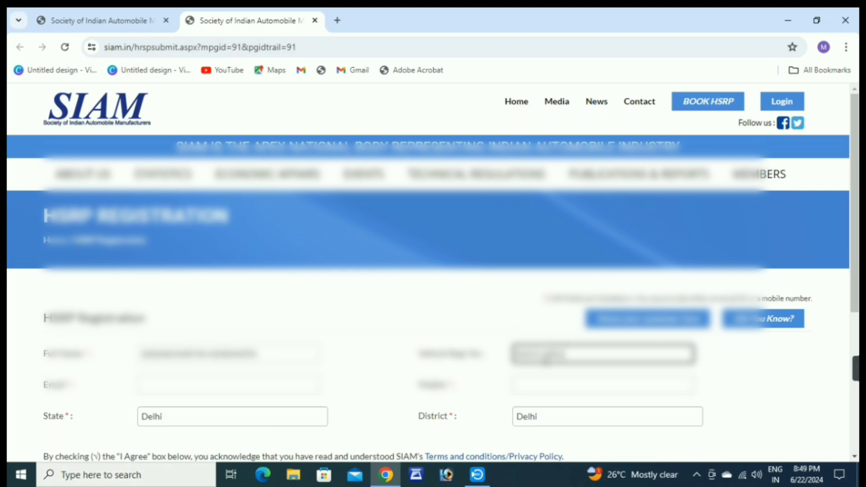
text(5)
Step: Fill in the applicant's e-mail address and mobile number
click(209, 388)
text(gma)
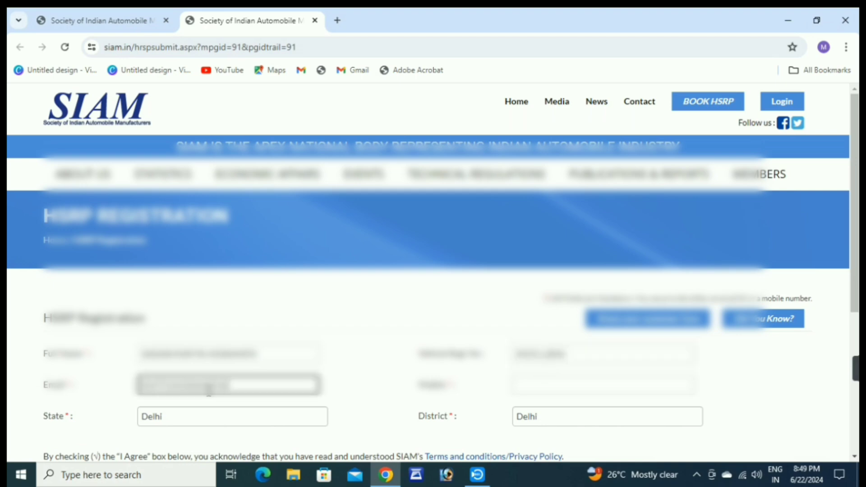
text(il.com)
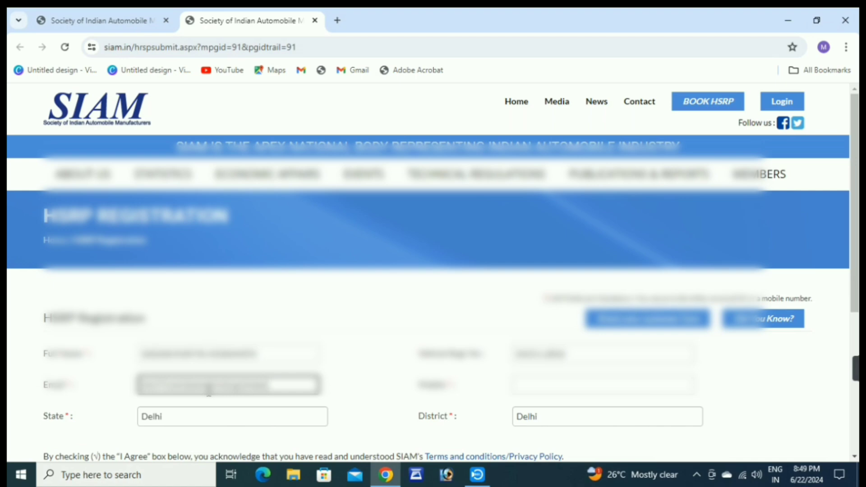
text(COM)
key(Tab)
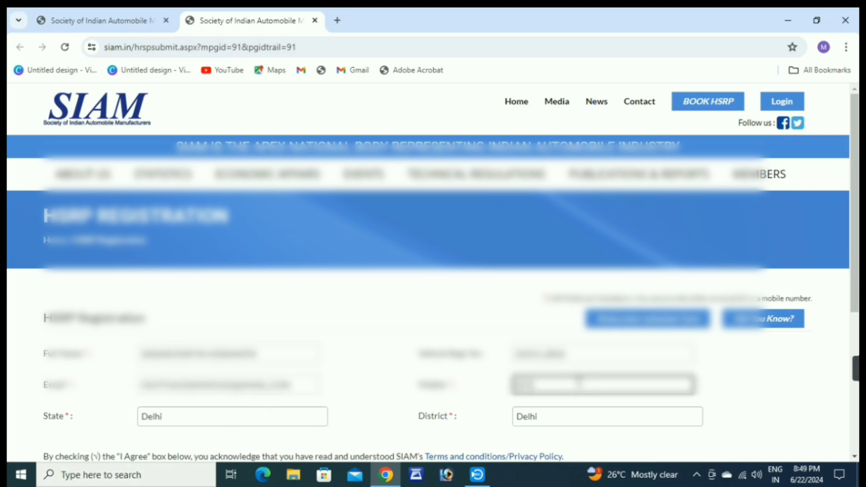
text(00)
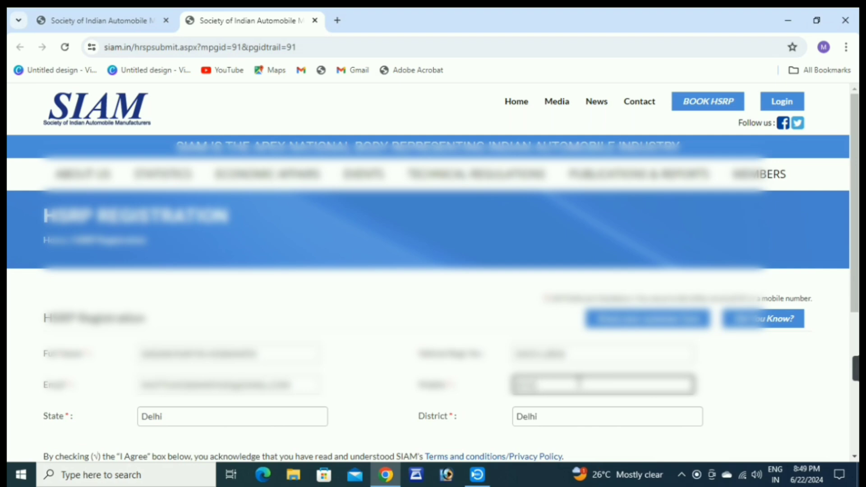
text(000000)
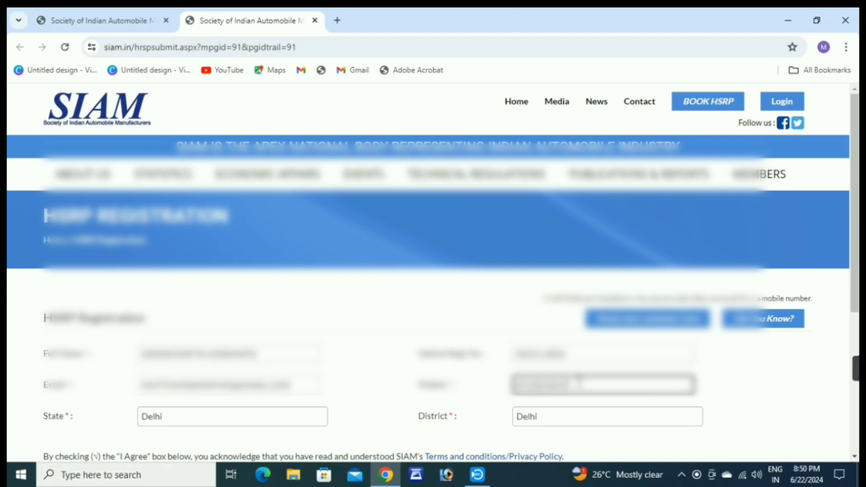
text(00)
Step: Set the State to Karnataka and the District to BAGALKOT
click(237, 414)
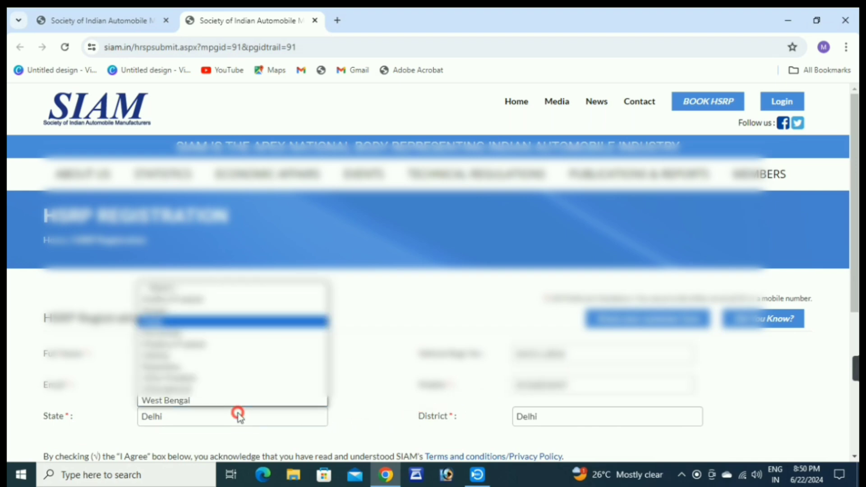
click(197, 333)
click(541, 354)
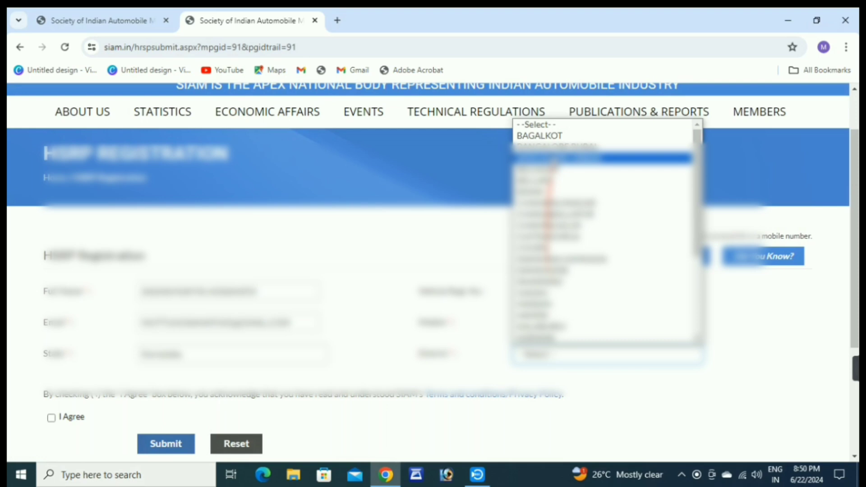
click(551, 135)
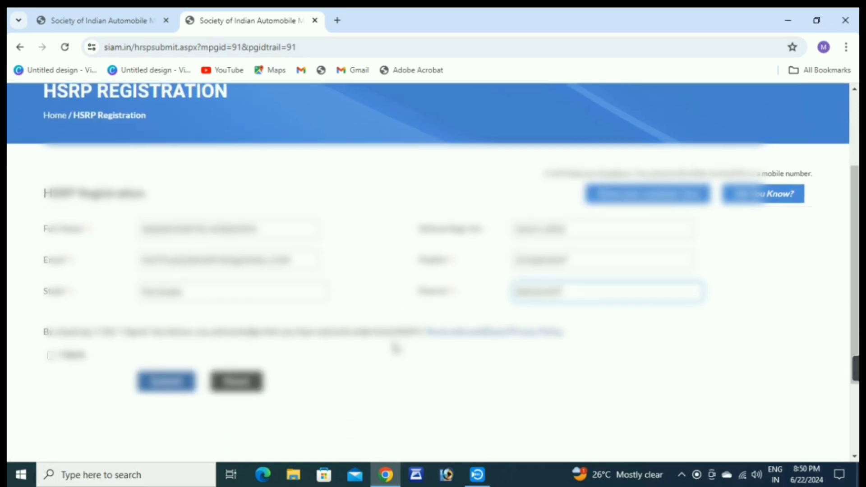
scroll(397, 349, down, 1)
Step: Accept the terms, submit the registration, and browse the 2-wheeler brand tiles
click(52, 293)
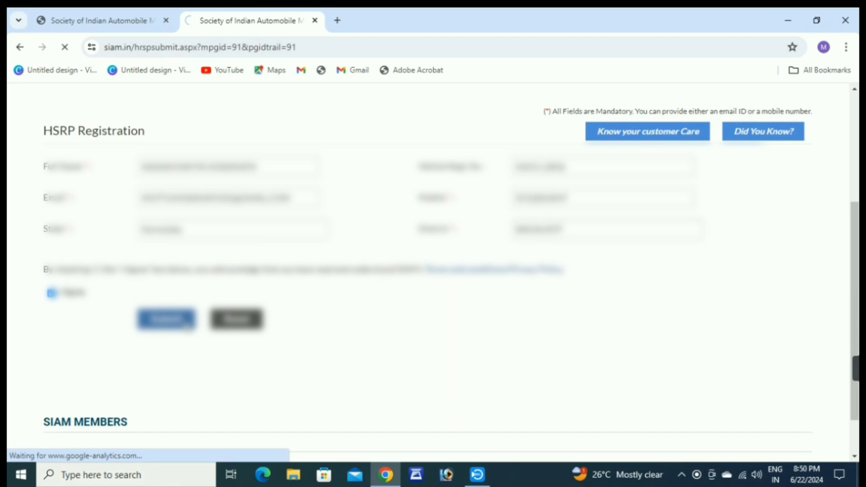
click(184, 329)
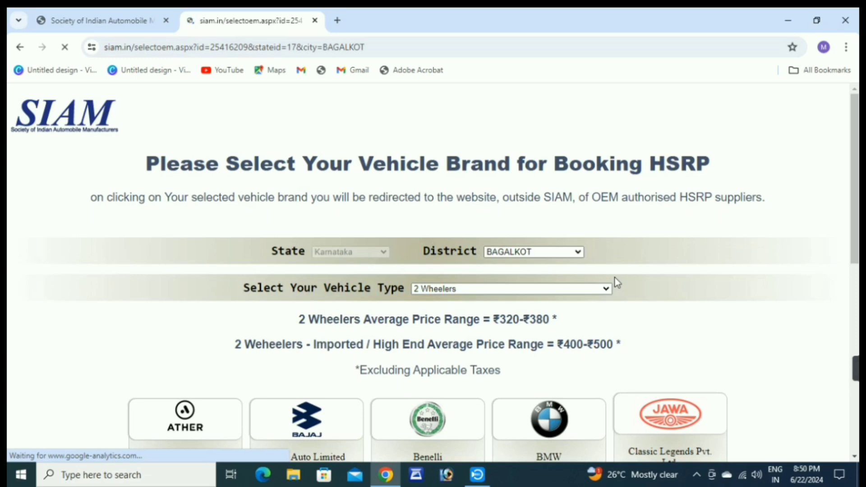
scroll(617, 283, down, 1)
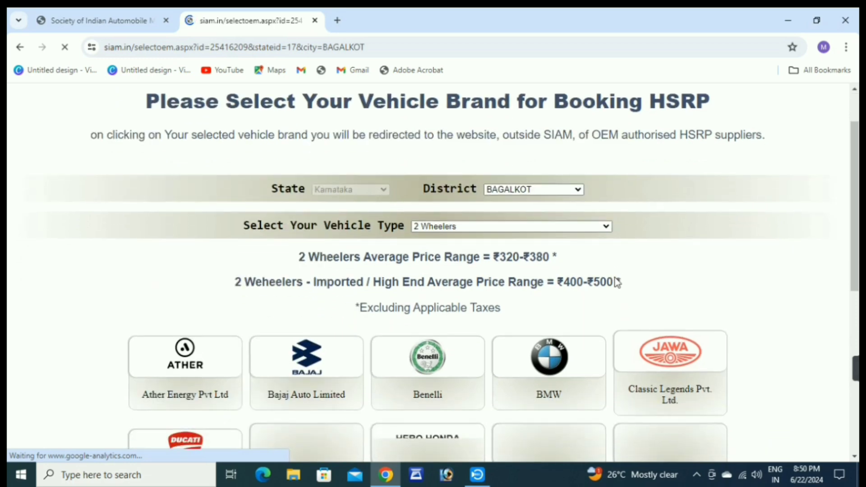
scroll(613, 283, down, 2)
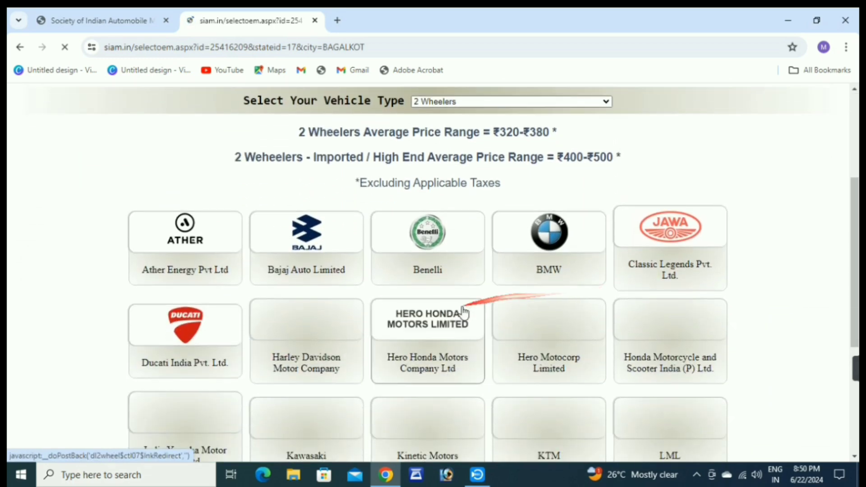
Step: Choose Hero Honda Motors plate with colour sticker and enter the Karnataka registration number
click(444, 332)
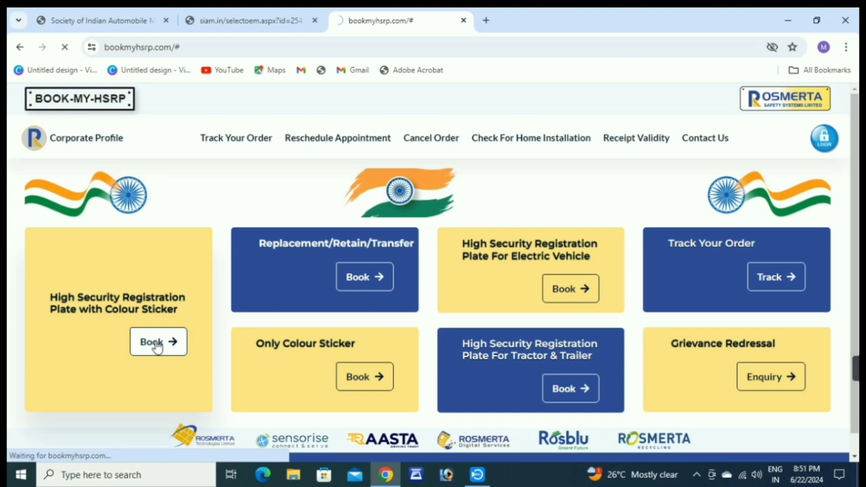
click(157, 346)
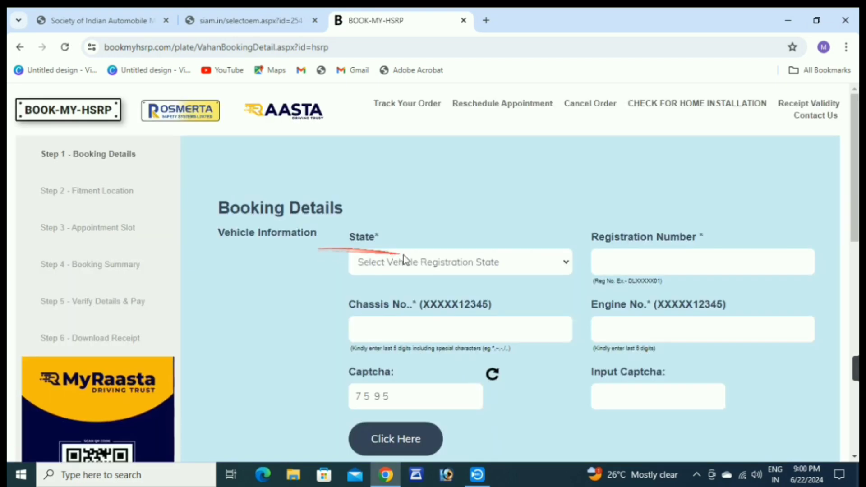
click(478, 266)
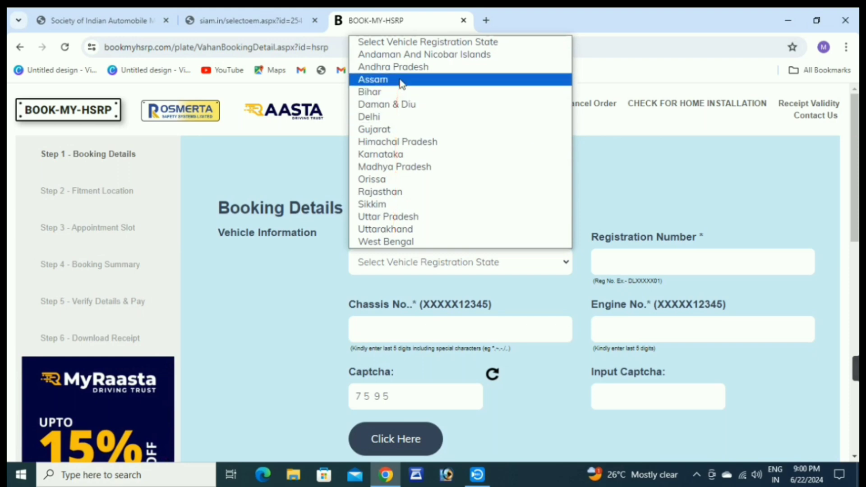
click(386, 154)
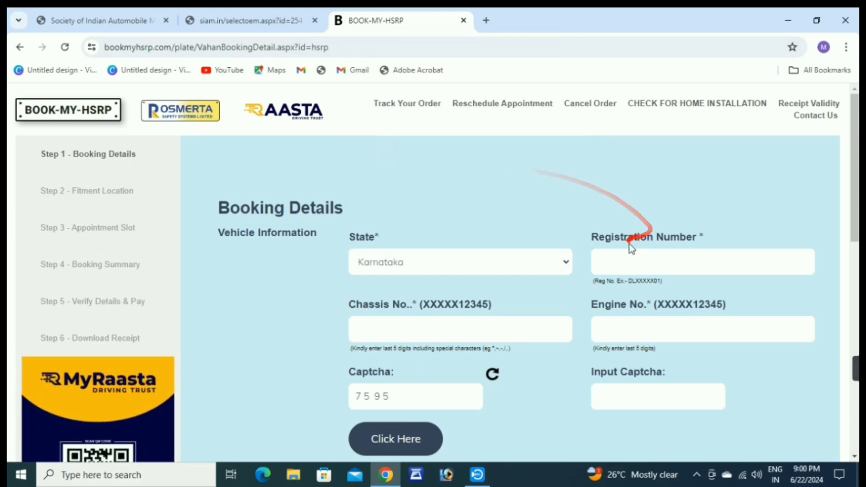
click(642, 262)
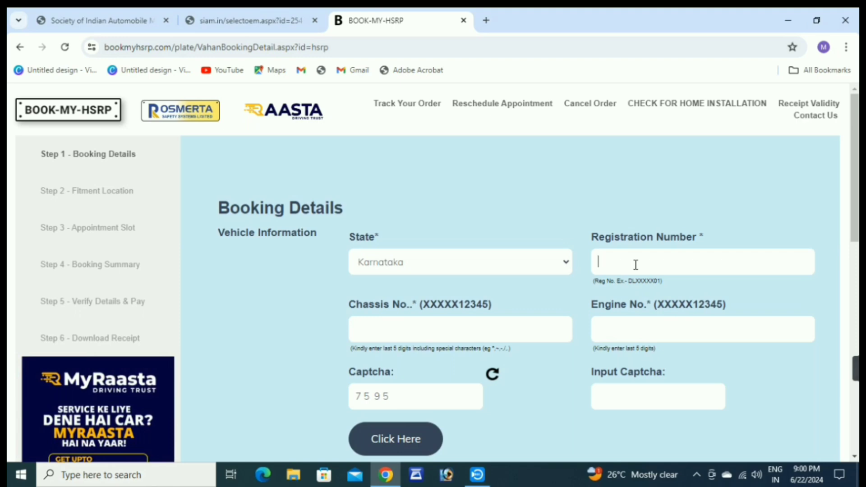
text(KA0)
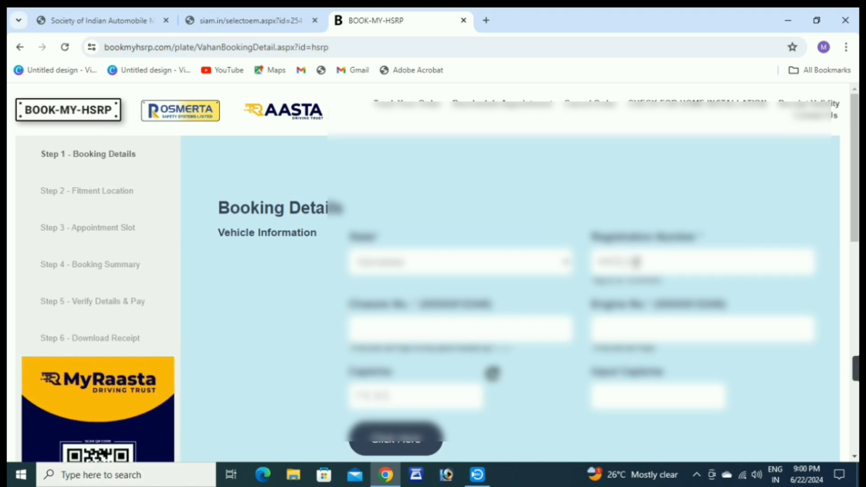
text(44)
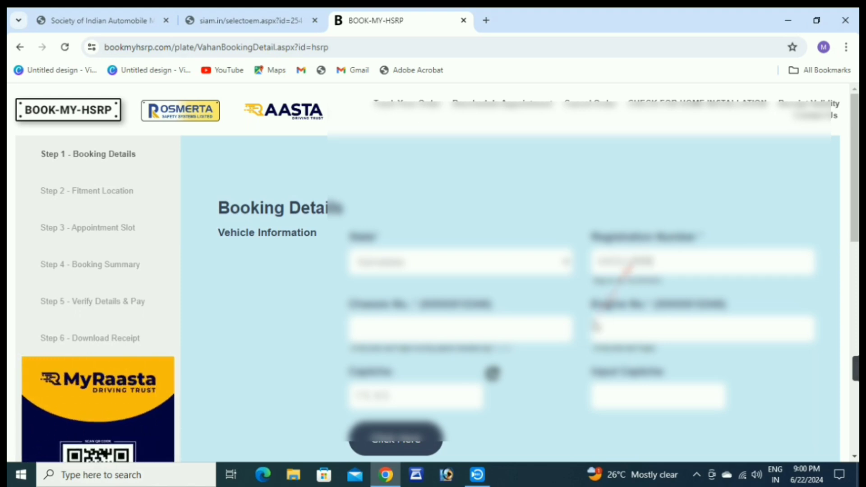
Step: Enter the chassis number, engine number and captcha, then fetch the vehicle details
click(476, 325)
text(ME4JC)
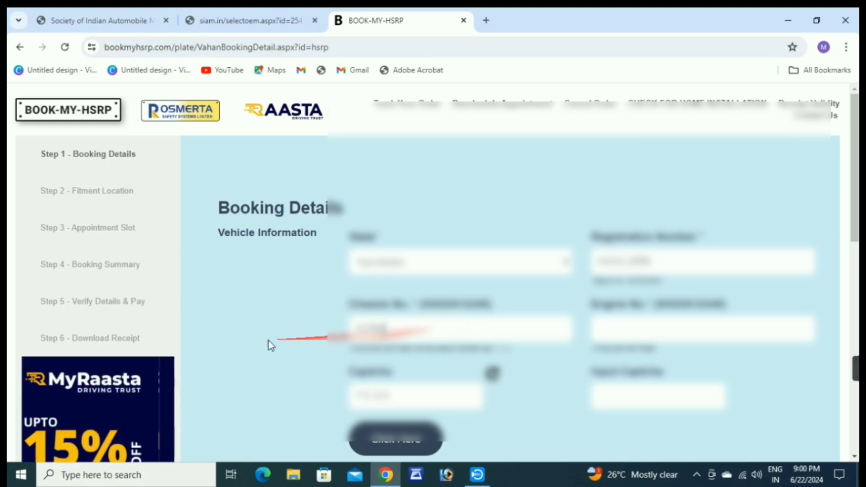
click(711, 318)
text(1)
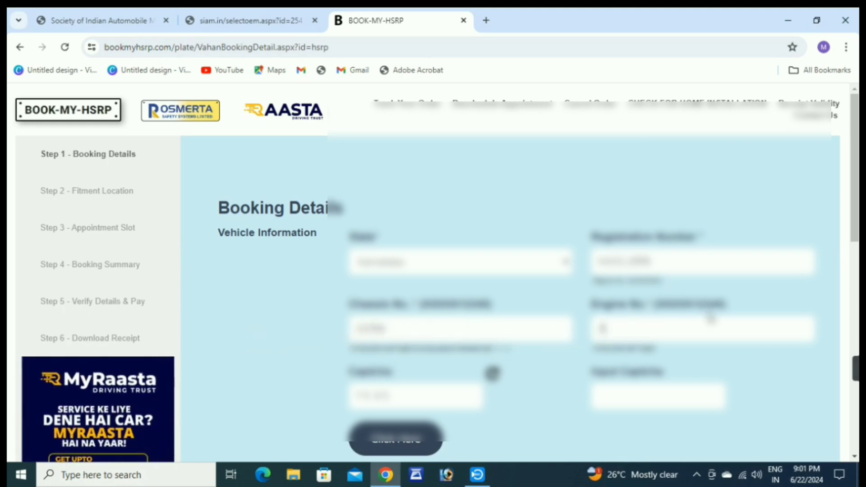
text(234)
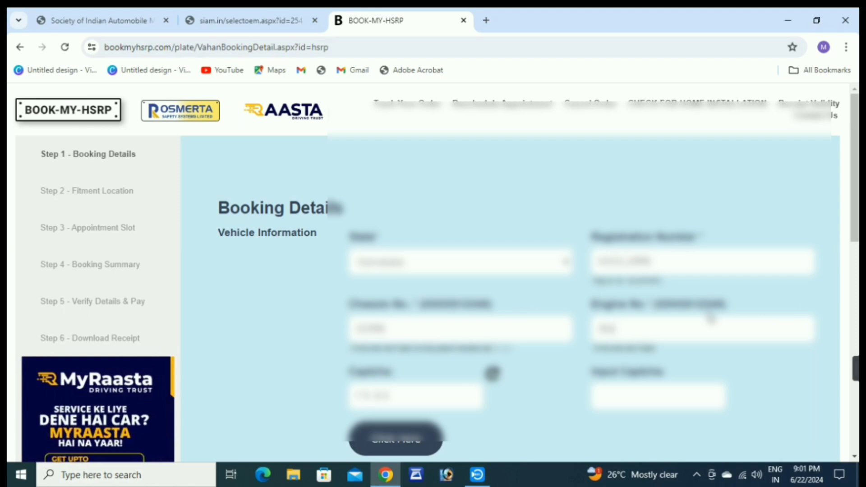
text(5)
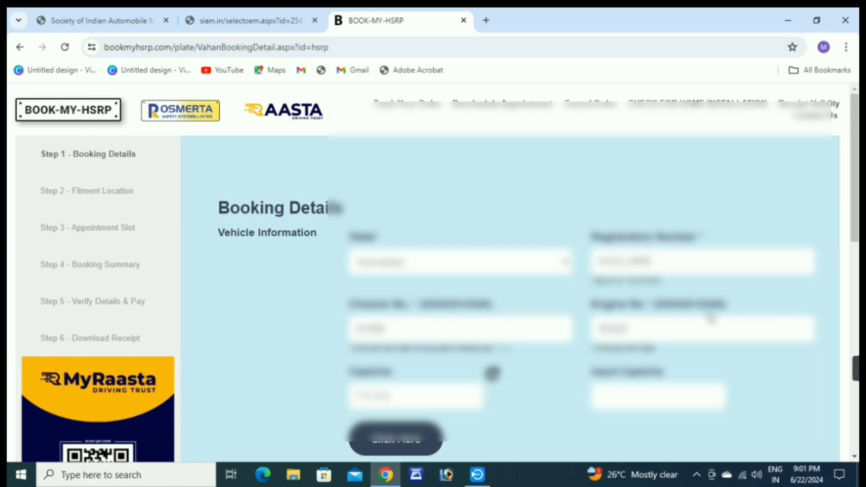
click(570, 370)
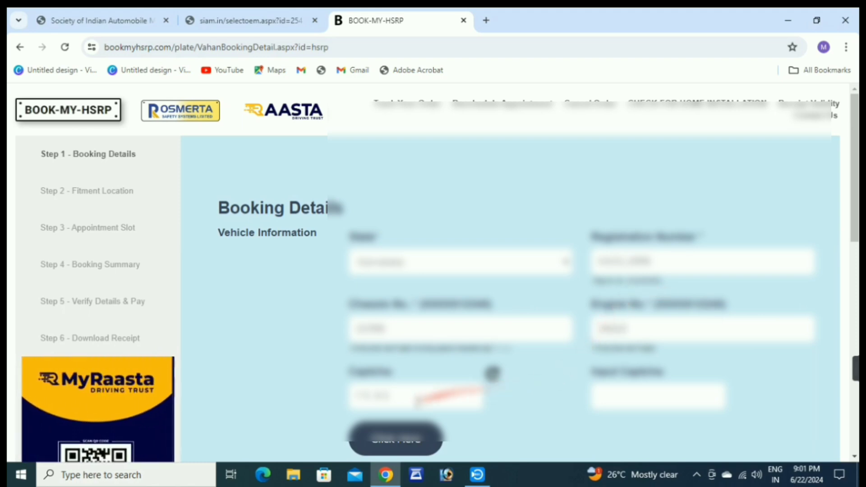
click(621, 391)
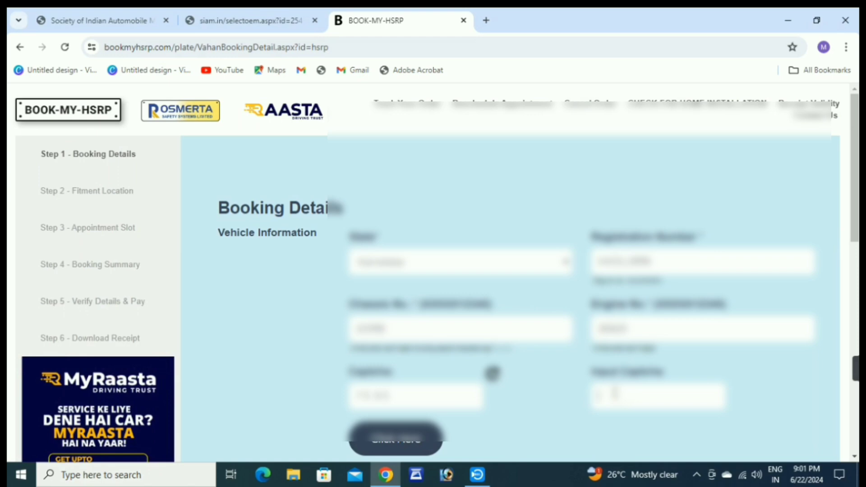
text(1d)
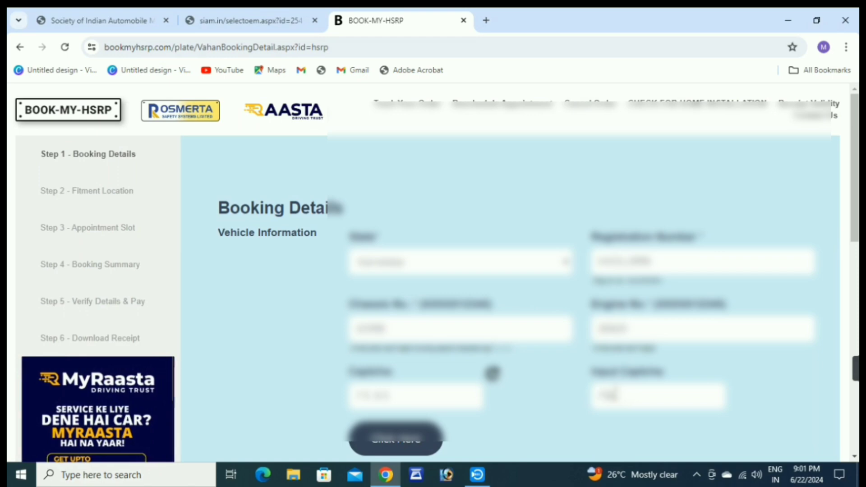
click(409, 446)
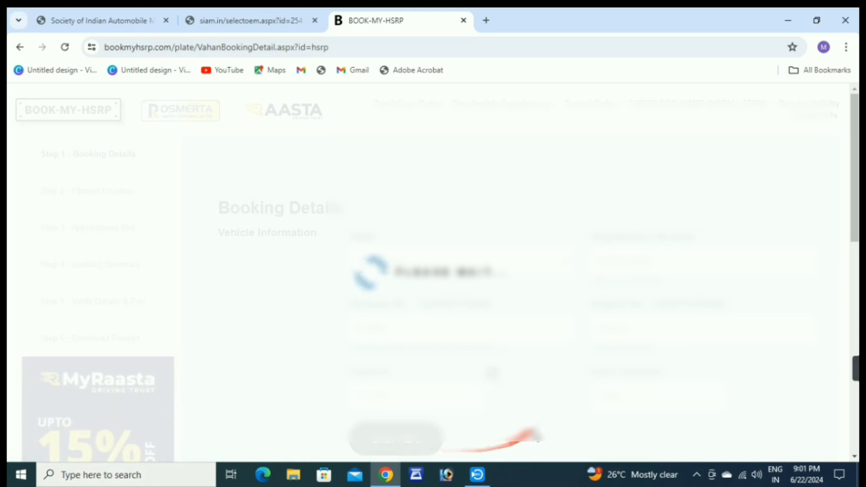
Step: Choose the vehicle category from the dropdown in the fetched vehicle details
scroll(537, 405, up, 3)
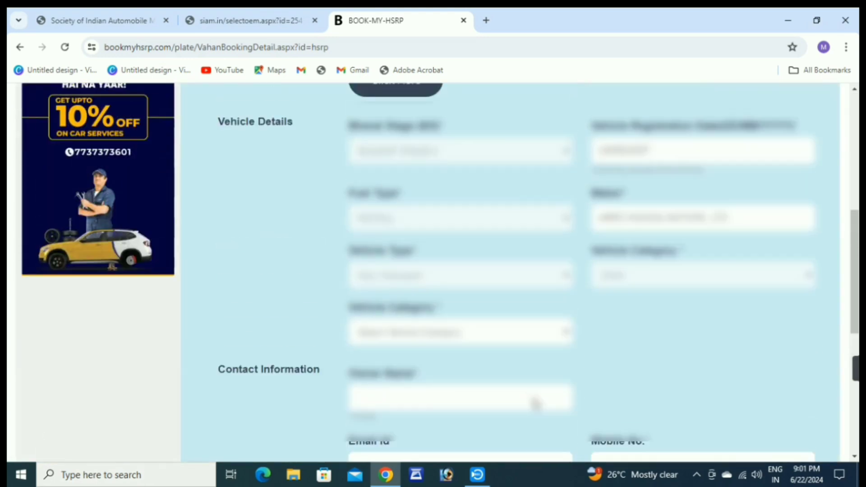
scroll(535, 399, up, 2)
scroll(534, 401, down, 2)
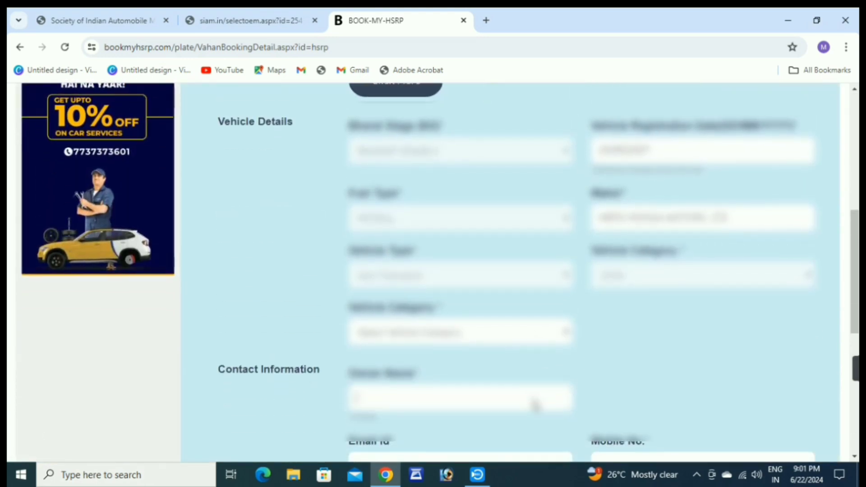
click(536, 396)
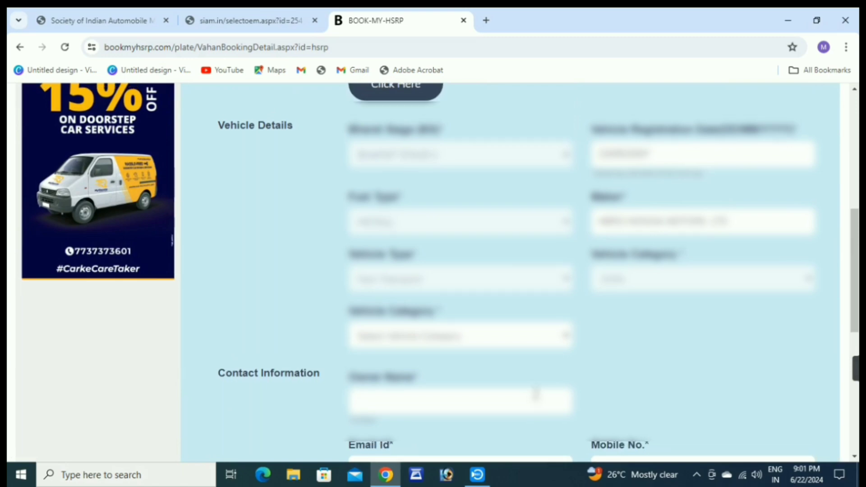
scroll(536, 396, up, 2)
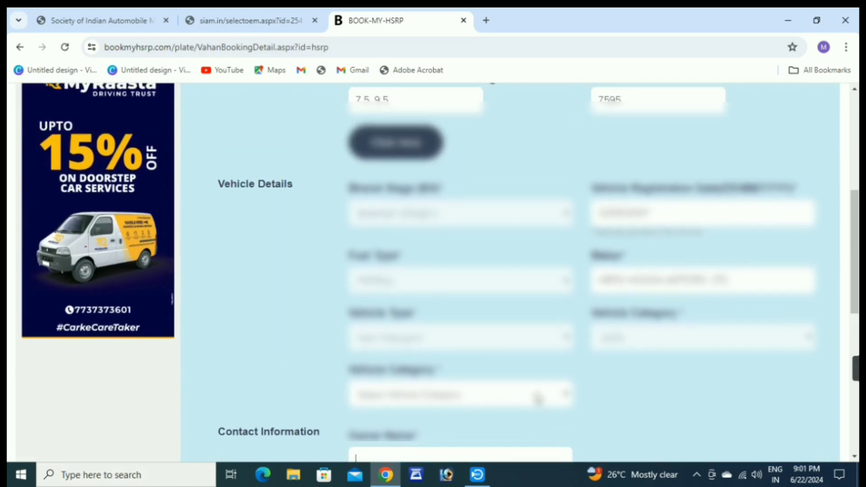
scroll(537, 399, down, 2)
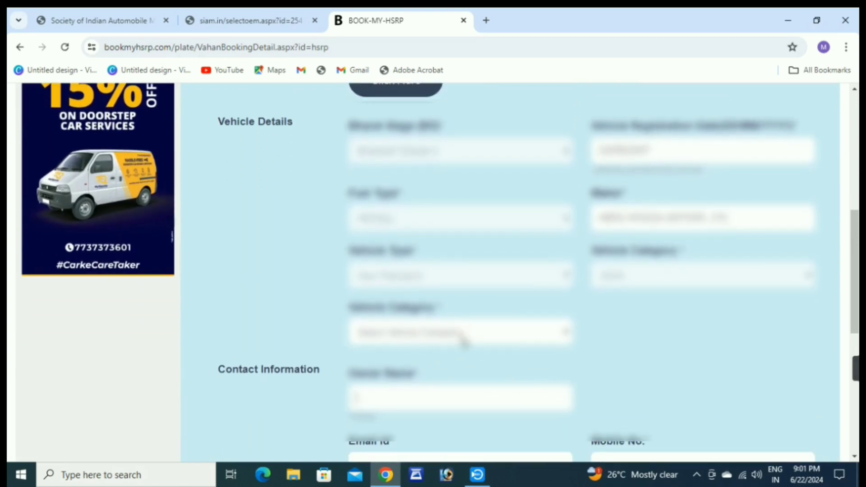
click(464, 341)
click(465, 378)
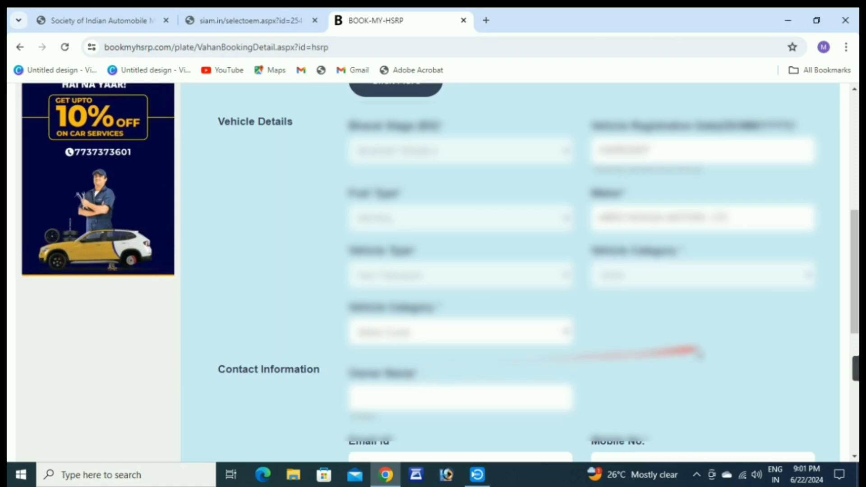
scroll(699, 352, up, 2)
scroll(692, 361, down, 4)
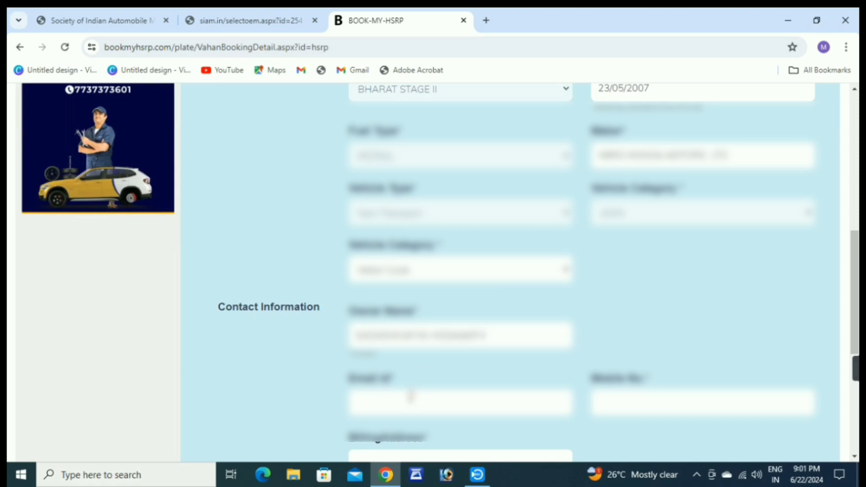
Step: Enter the owner's e-mail address and mobile number under Contact Information
click(413, 404)
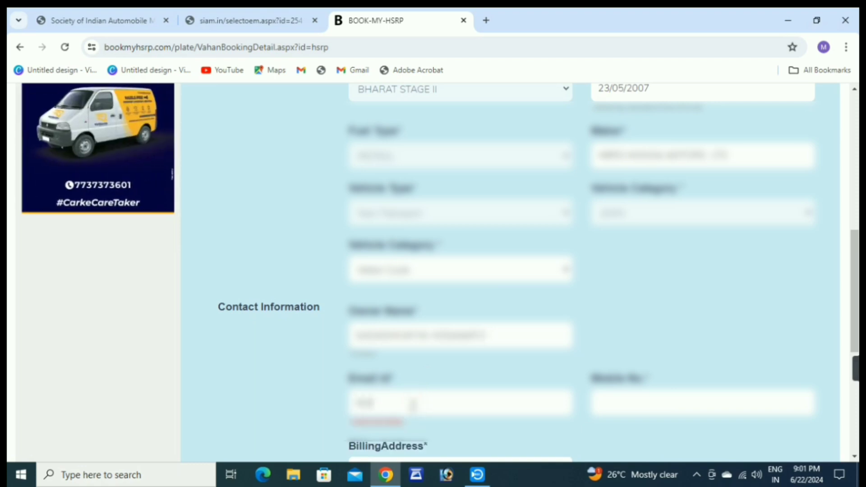
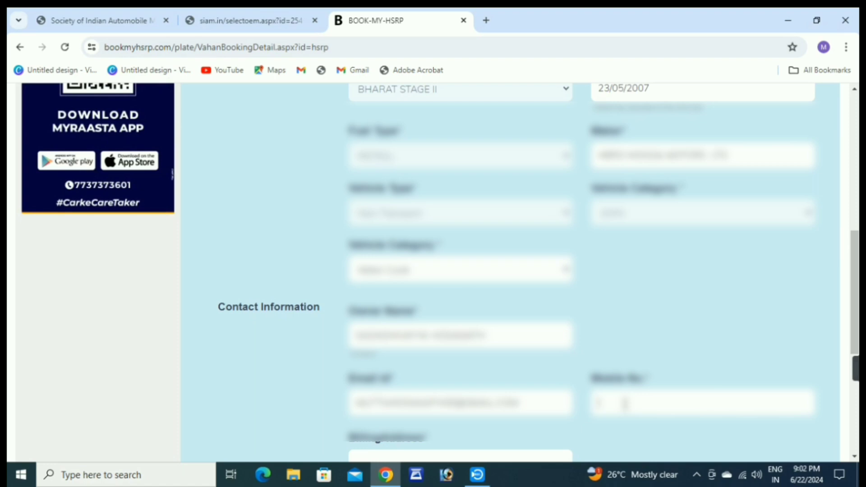
click(625, 404)
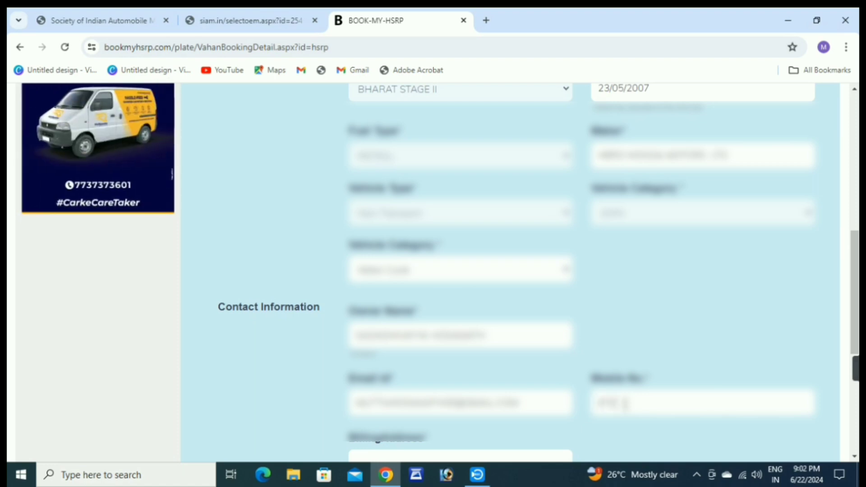
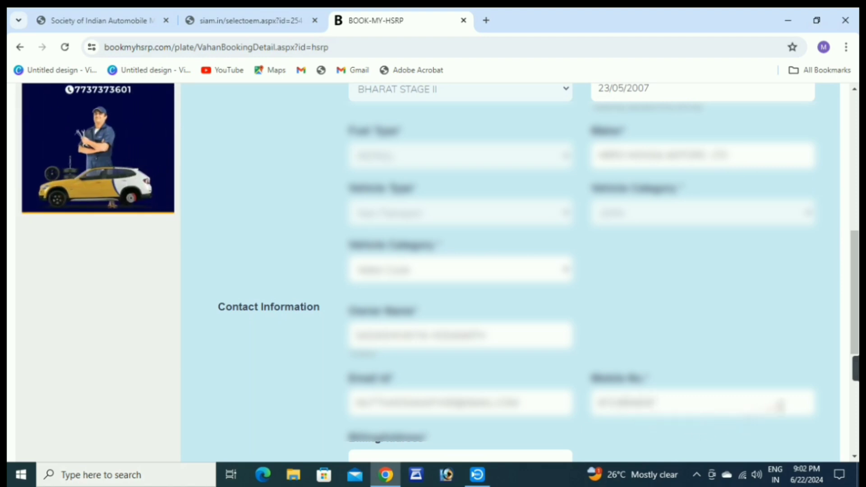
Step: Type the owner's billing address and scroll down to the Next button
scroll(767, 424, down, 3)
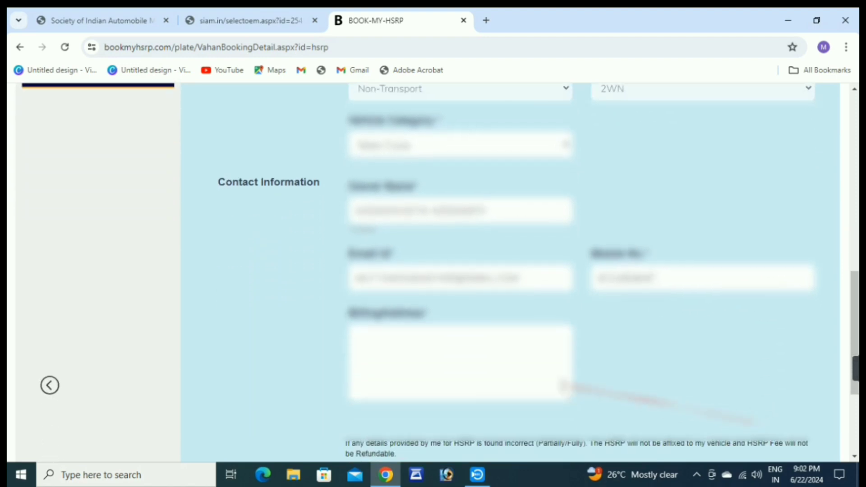
click(406, 369)
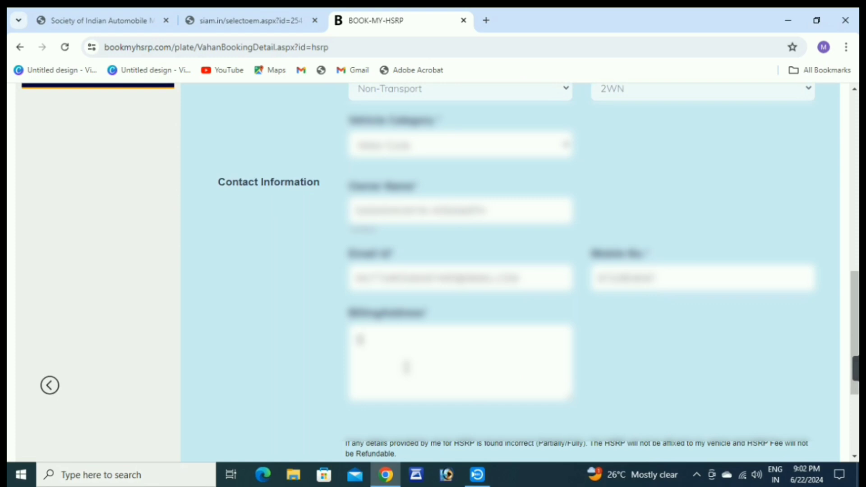
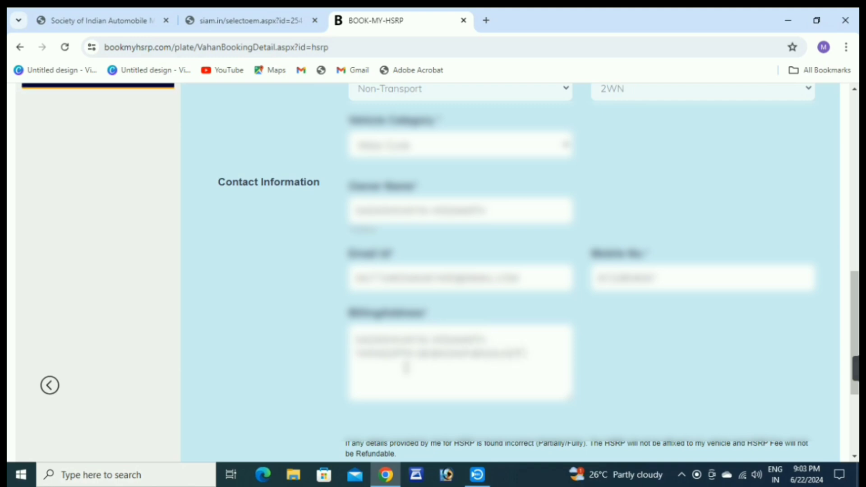
scroll(407, 368, down, 3)
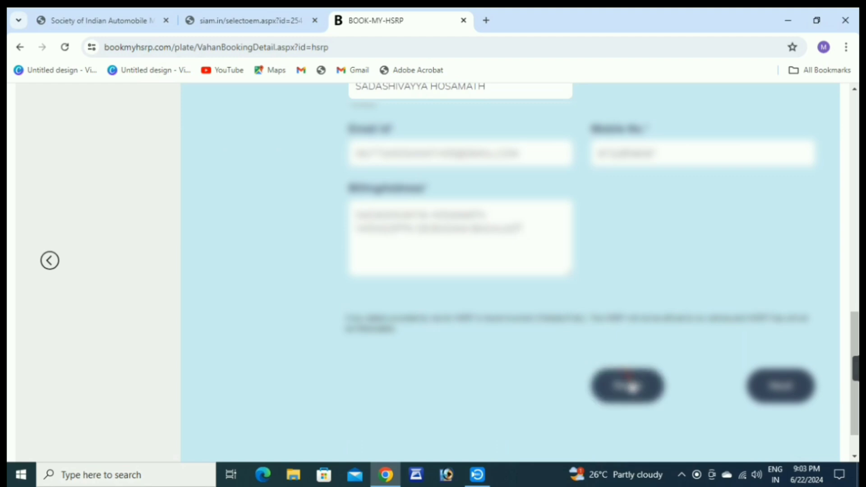
Step: Submit the booking details and verify them with the one-time password
click(781, 386)
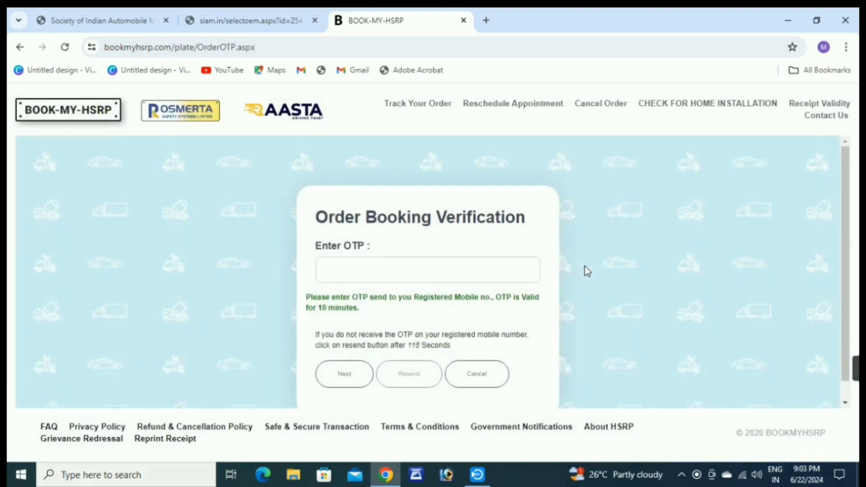
click(354, 251)
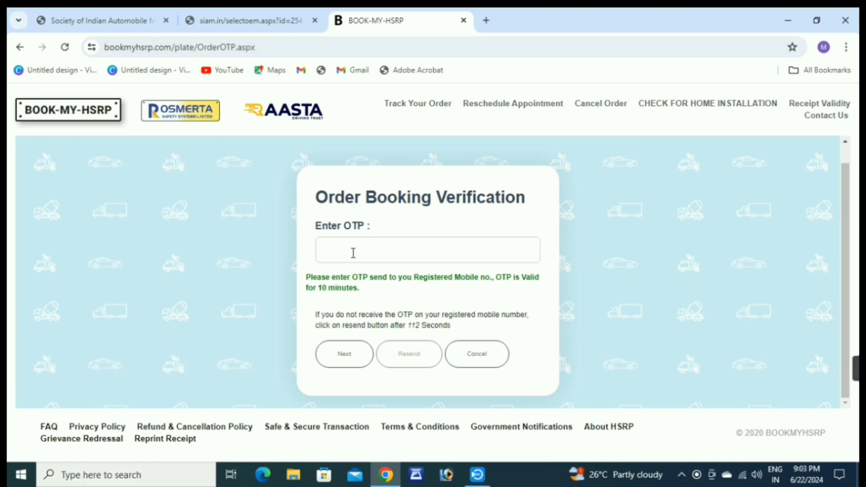
click(354, 355)
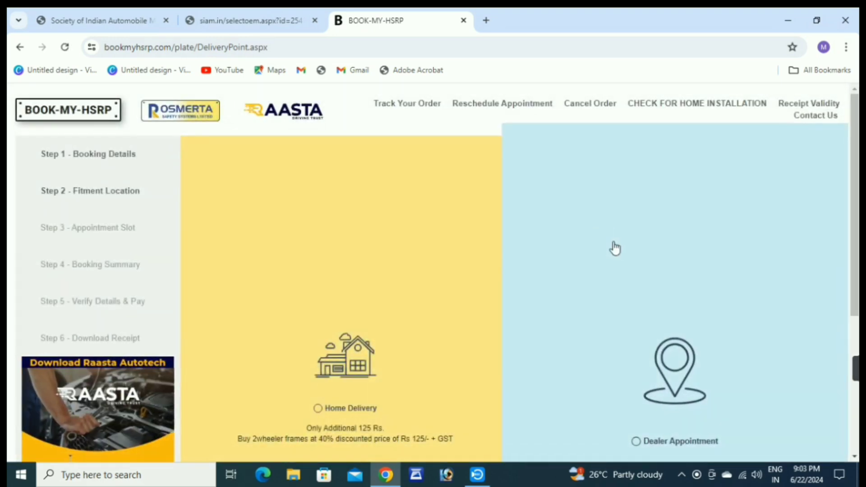
Step: Choose Dealer Appointment, search dealers in Badami, and confirm the listed dealer
scroll(566, 258, down, 4)
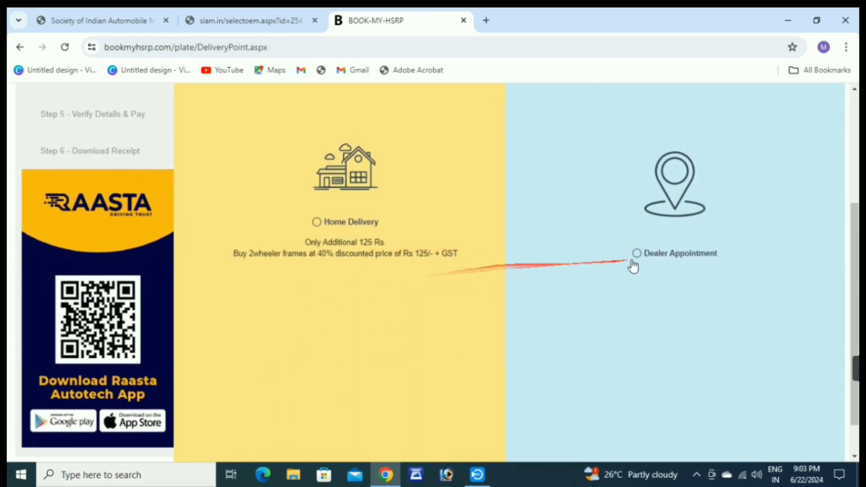
click(637, 255)
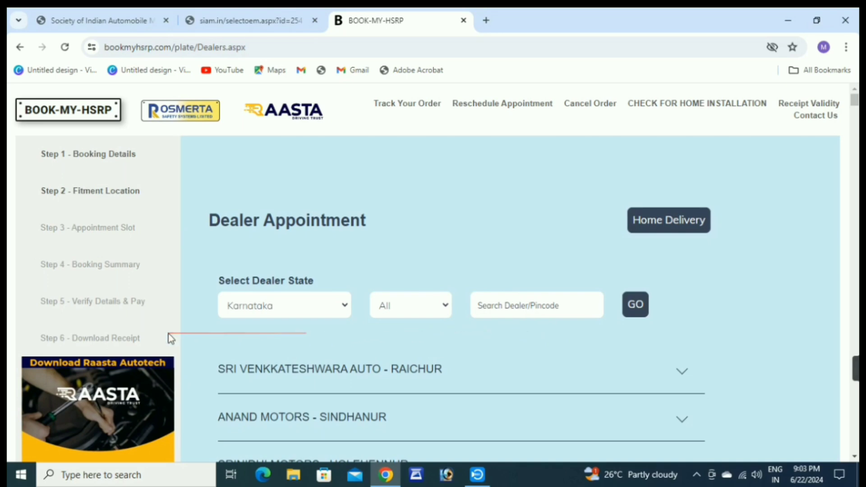
click(433, 312)
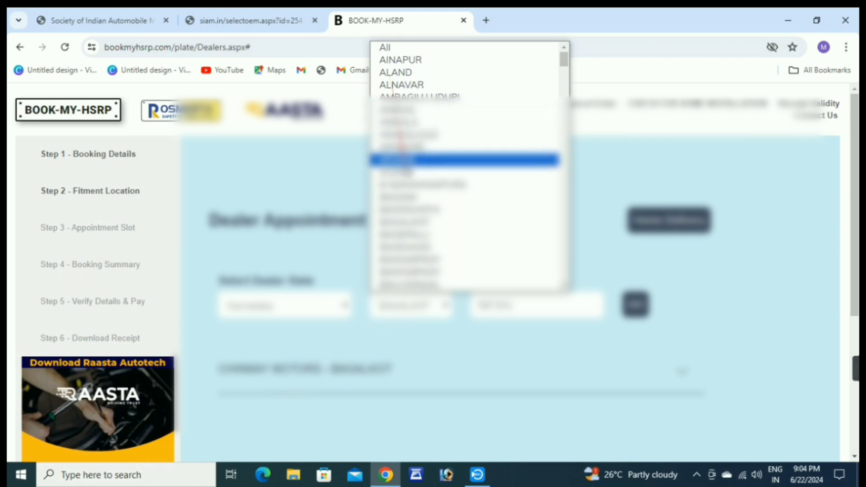
click(408, 197)
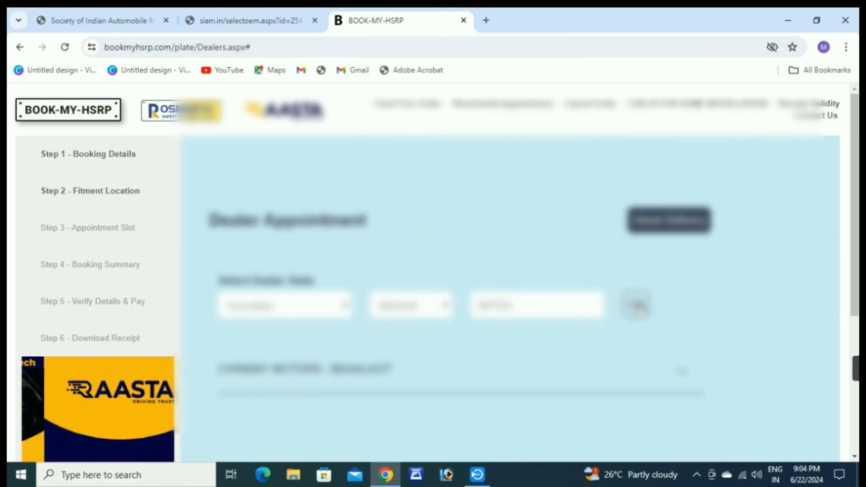
click(636, 305)
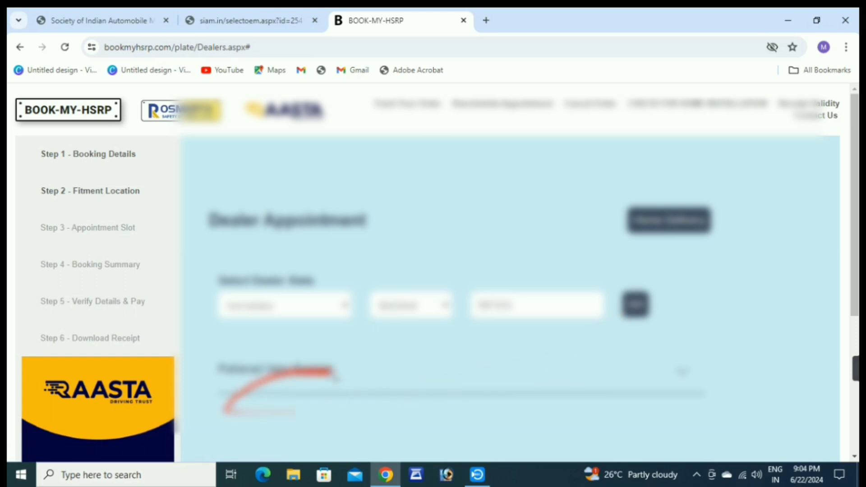
click(307, 381)
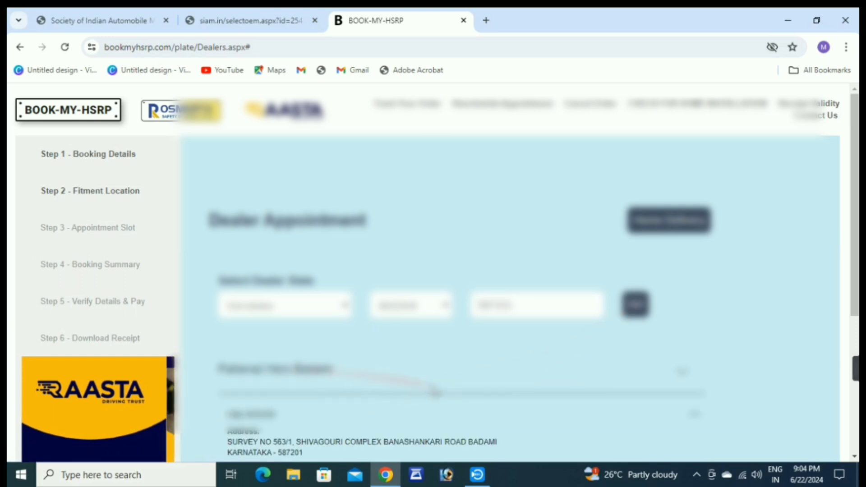
scroll(316, 343, down, 4)
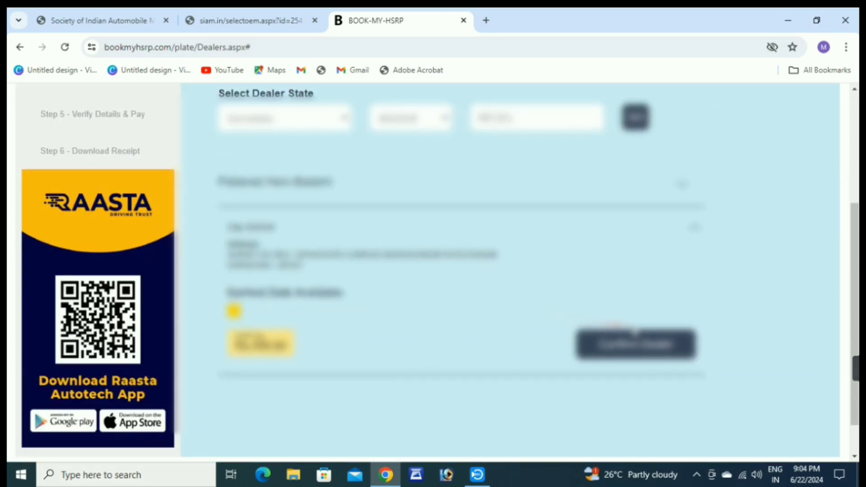
click(636, 348)
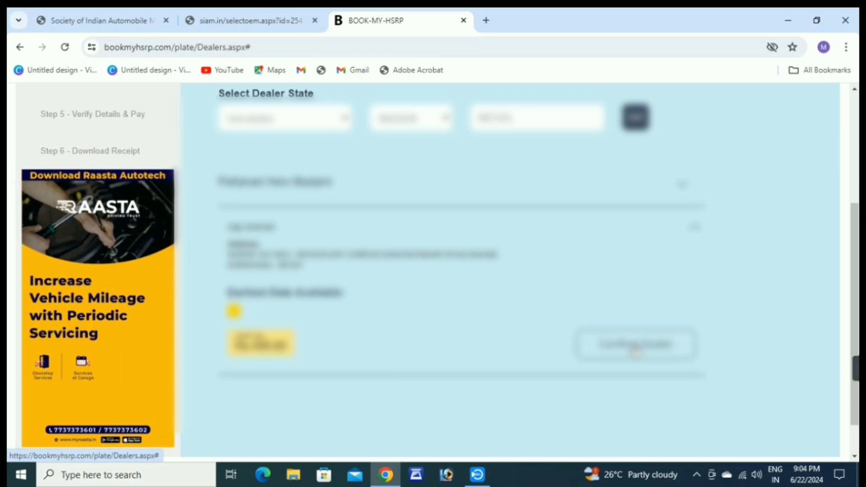
click(636, 347)
scroll(541, 343, down, 5)
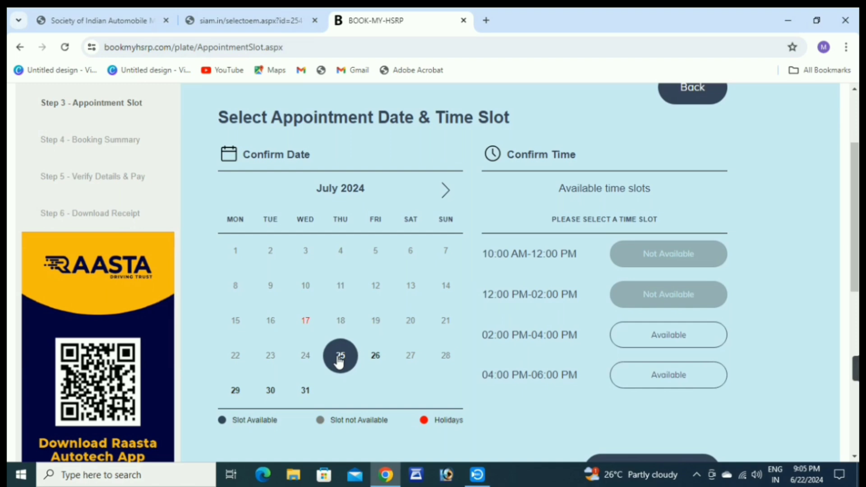
Step: Book 25 July 2024 in the 02:00 PM-04:00 PM slot and proceed
click(339, 358)
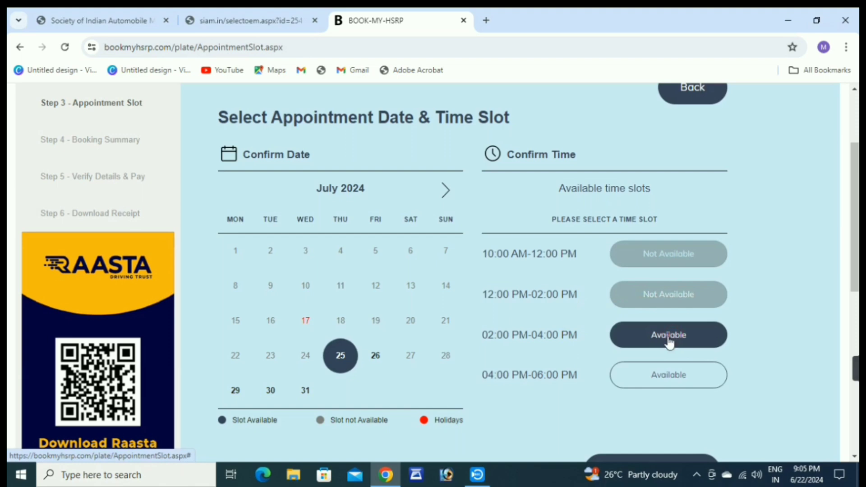
scroll(669, 343, down, 4)
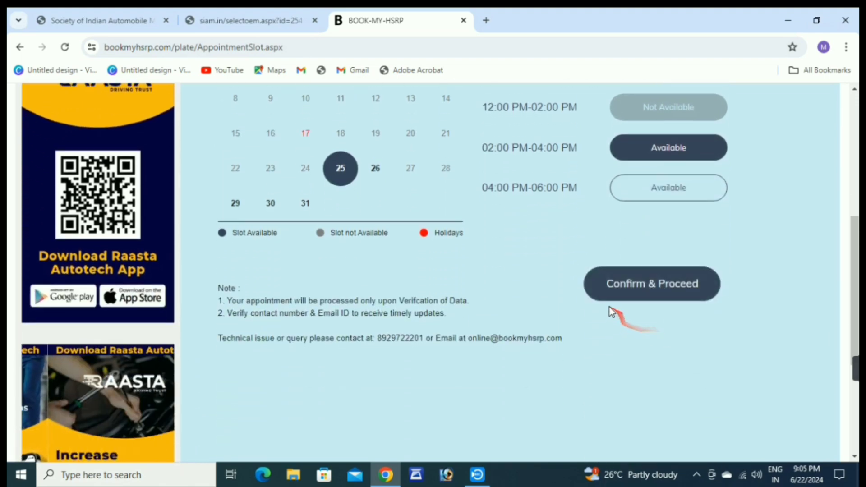
click(661, 294)
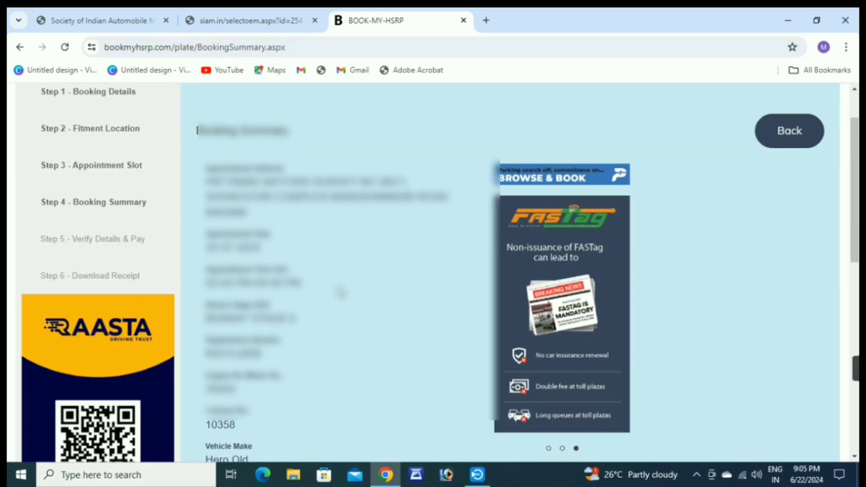
Step: Review the booking summary and continue to the Rs. 495.60 payment page
scroll(349, 288, down, 4)
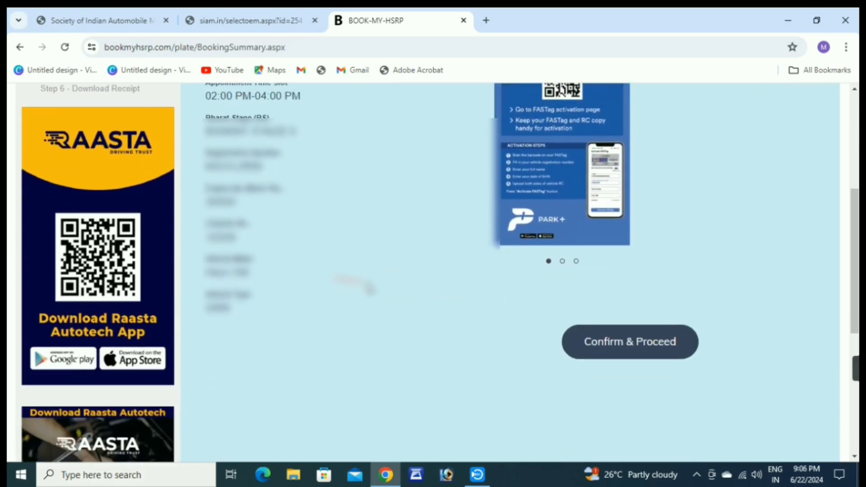
scroll(388, 285, up, 1)
scroll(426, 290, down, 3)
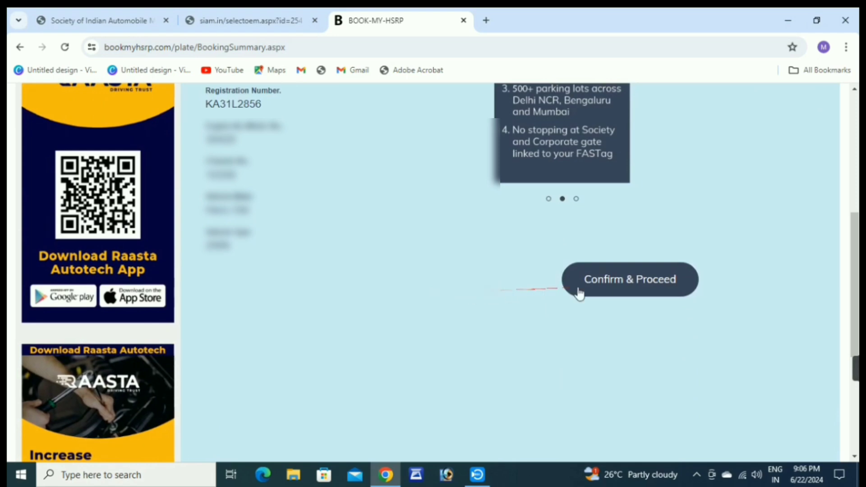
click(646, 284)
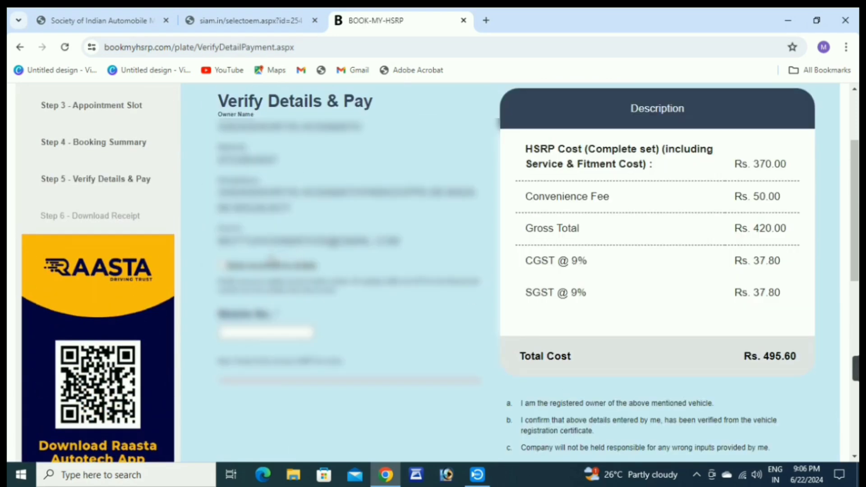
Step: Tick the consent option under the contact details
click(222, 265)
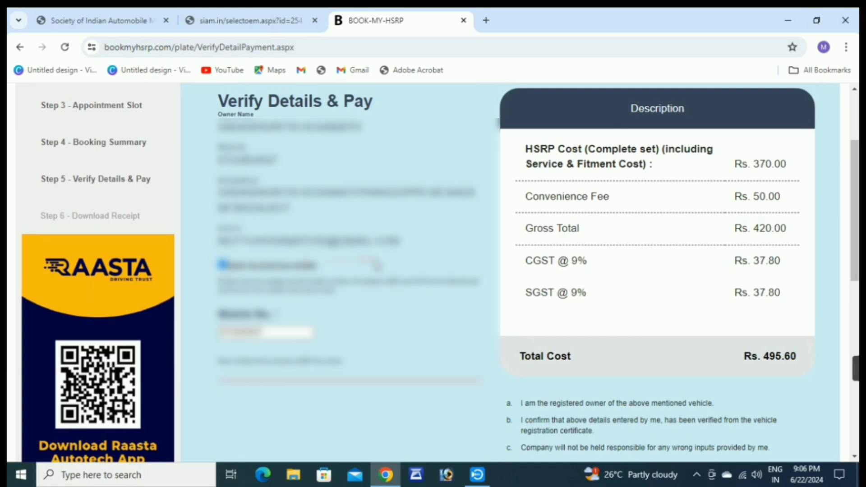
scroll(409, 206, up, 2)
scroll(409, 206, down, 3)
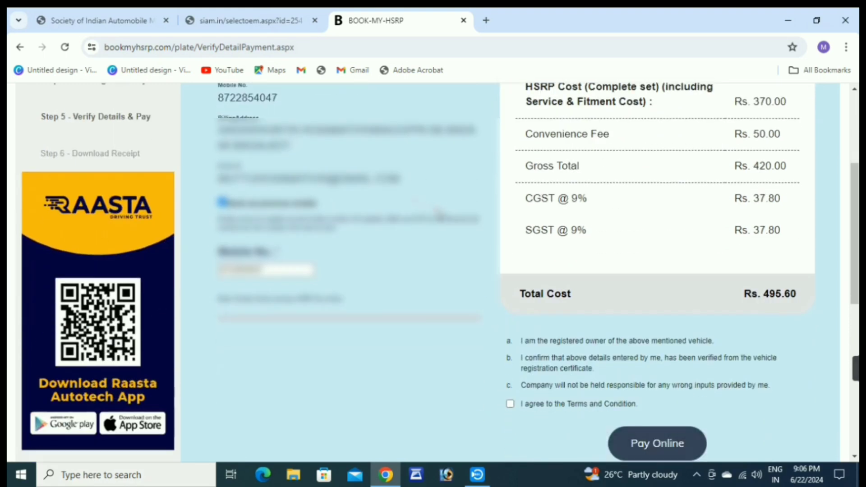
scroll(503, 280, down, 2)
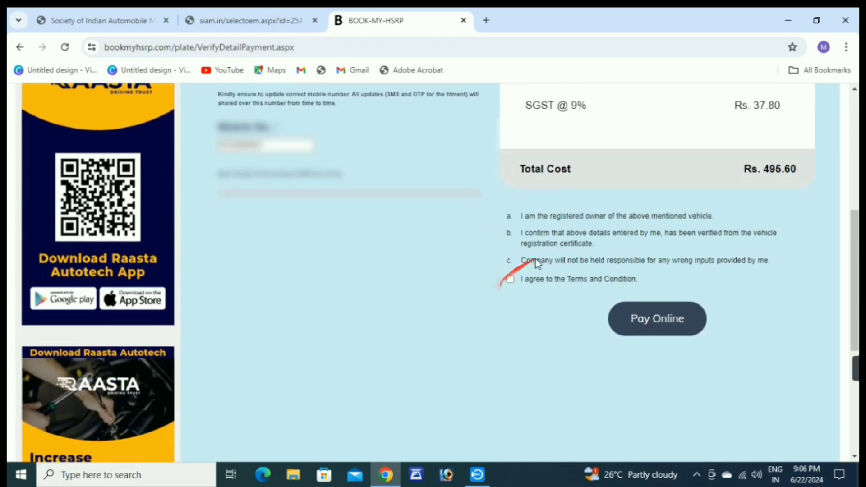
scroll(650, 228, up, 4)
scroll(649, 259, down, 3)
scroll(617, 306, down, 2)
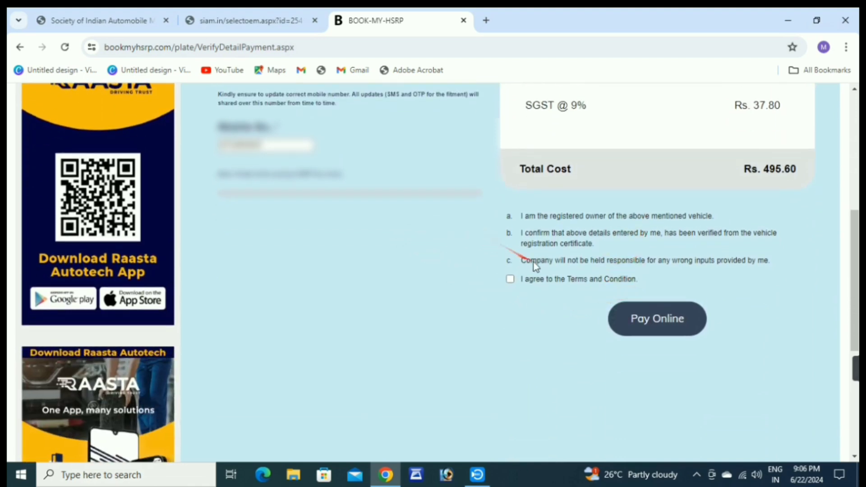
scroll(397, 244, up, 1)
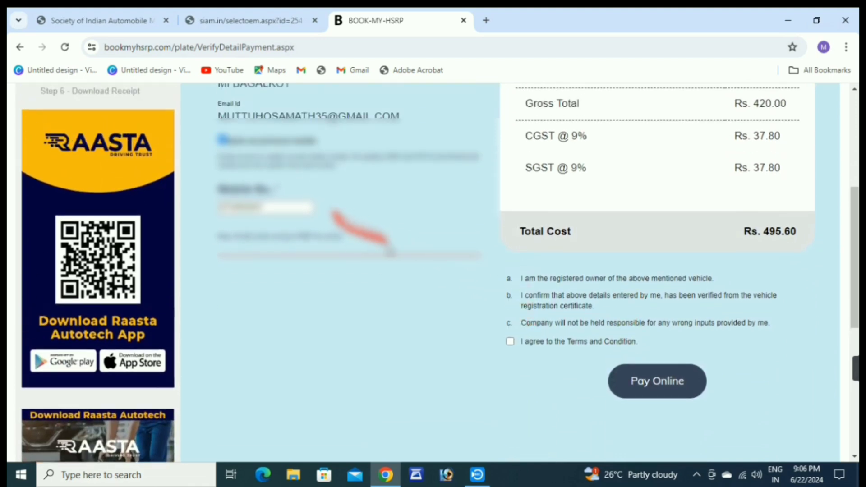
Step: Accept the Terms and Condition and start paying for the booking online
click(510, 342)
scroll(596, 287, up, 2)
scroll(598, 283, up, 1)
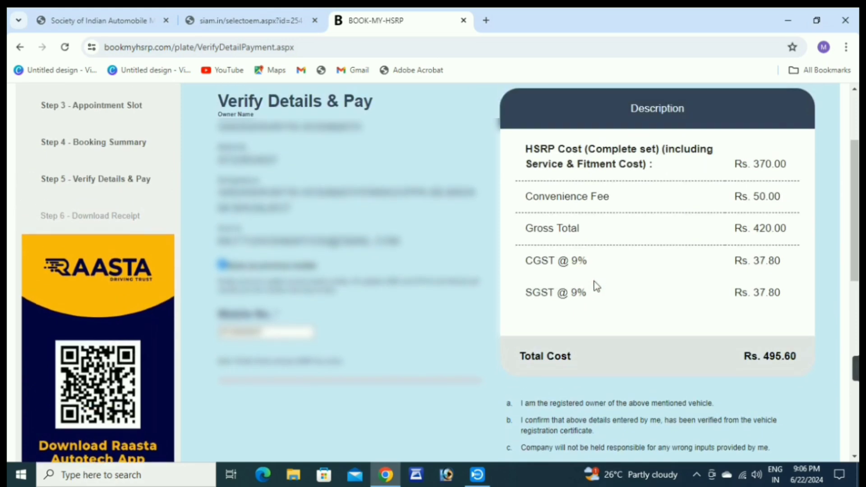
scroll(597, 284, down, 3)
scroll(595, 300, down, 2)
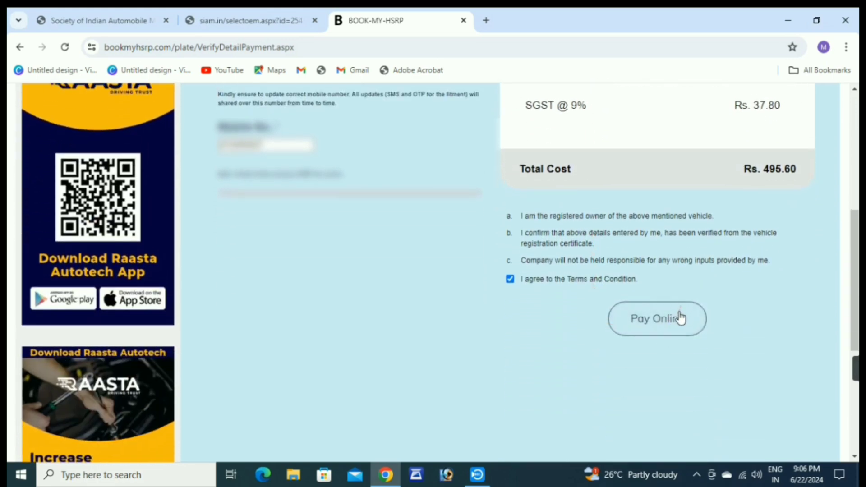
click(671, 316)
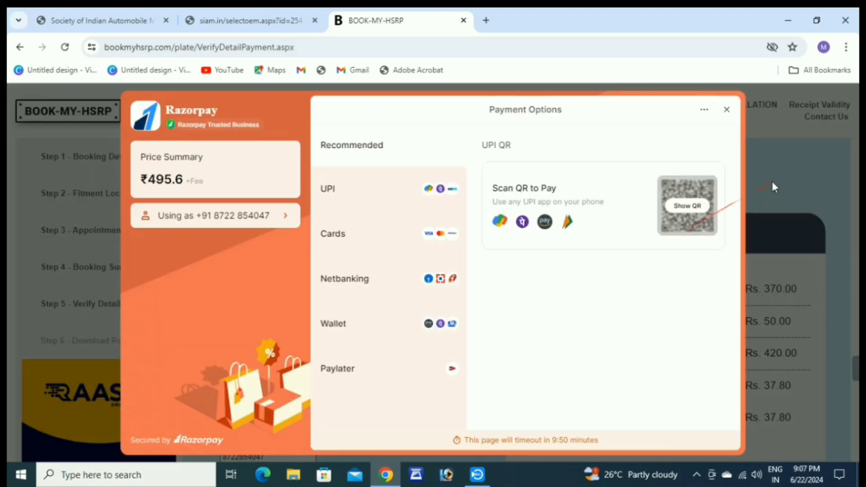
Step: Show the Razorpay UPI QR code and accept the fee breakup to pay ₹495.89
click(697, 206)
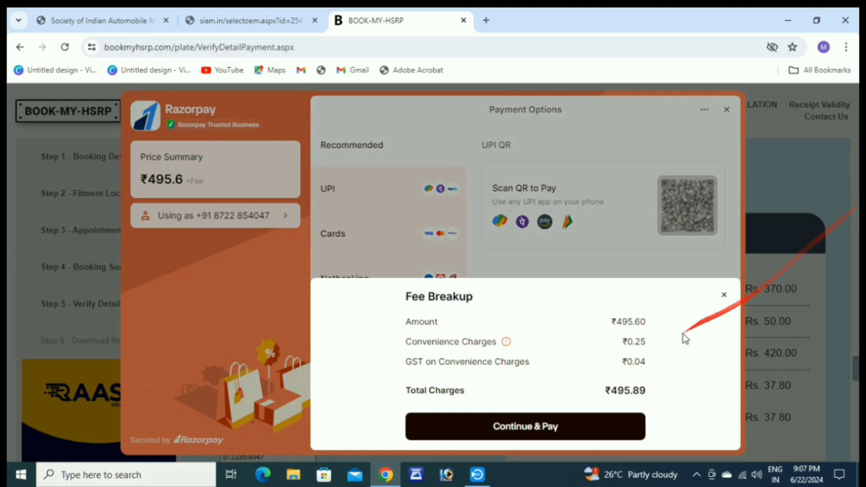
click(540, 429)
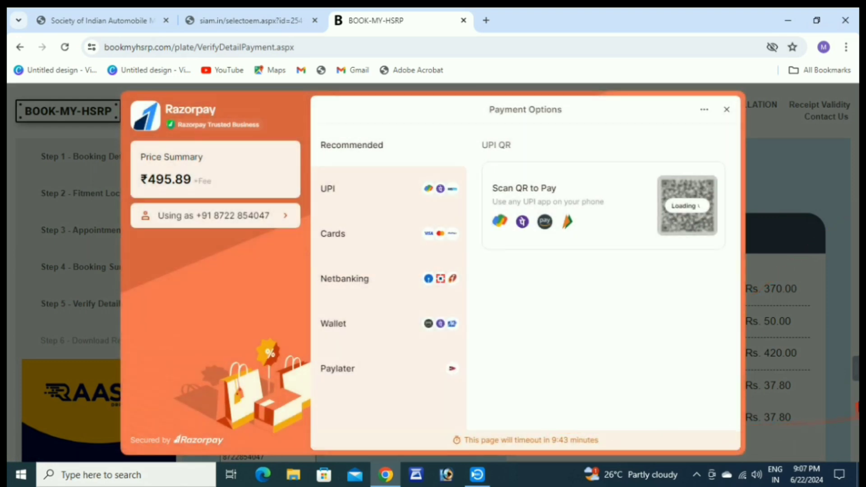